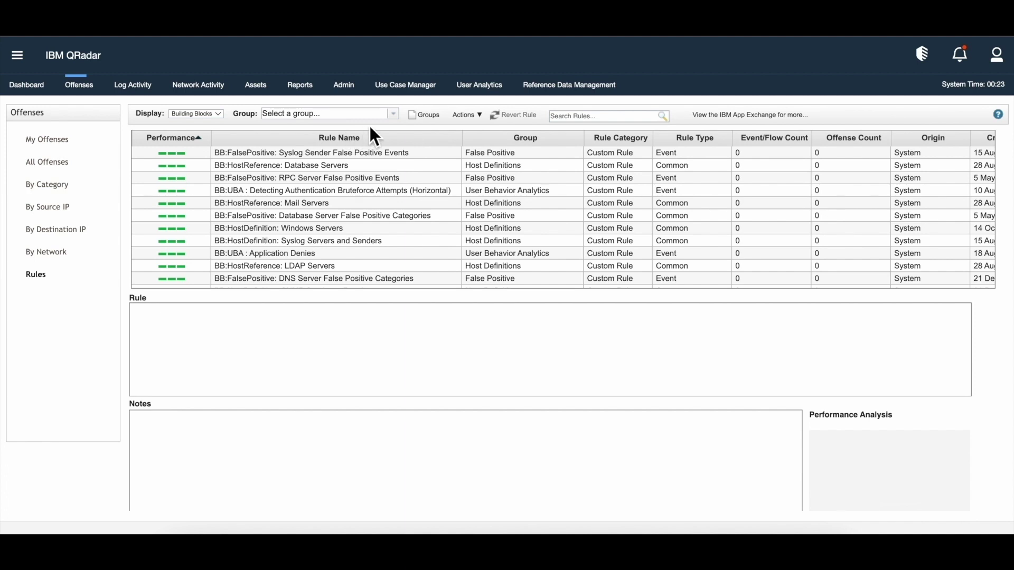
# Step: Filter the building block list to the Port\Protocol Definition group
pyautogui.click(394, 114)
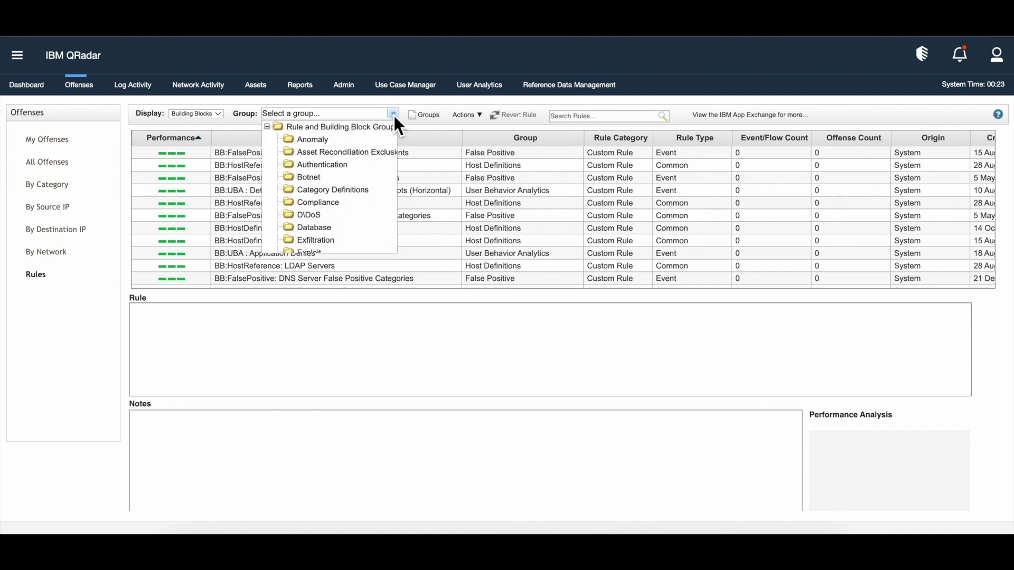
pyautogui.scroll(-2, 367, 151)
pyautogui.scroll(-4, 368, 151)
pyautogui.scroll(-2, 367, 148)
pyautogui.click(355, 163)
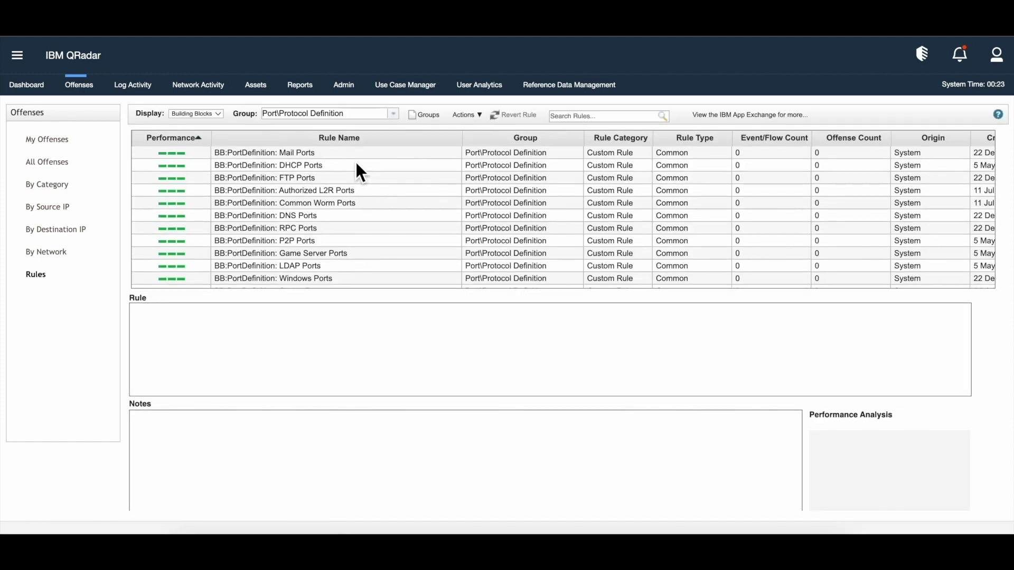
# Step: Display the BB:PortDefinition: DNS Ports rule and highlight its destination port 53 condition
pyautogui.click(326, 215)
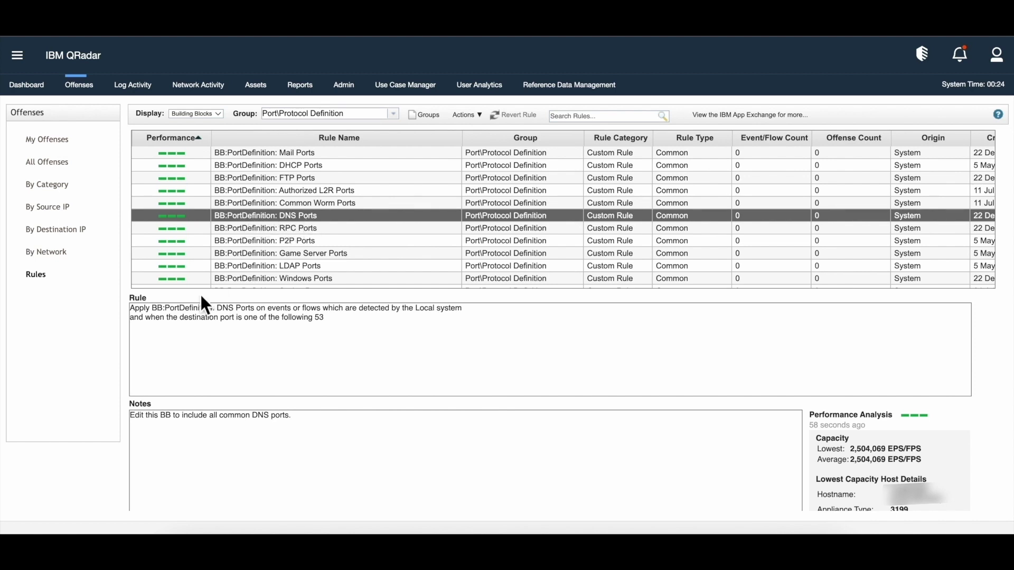
pyautogui.moveTo(151, 319); pyautogui.dragTo(319, 327)
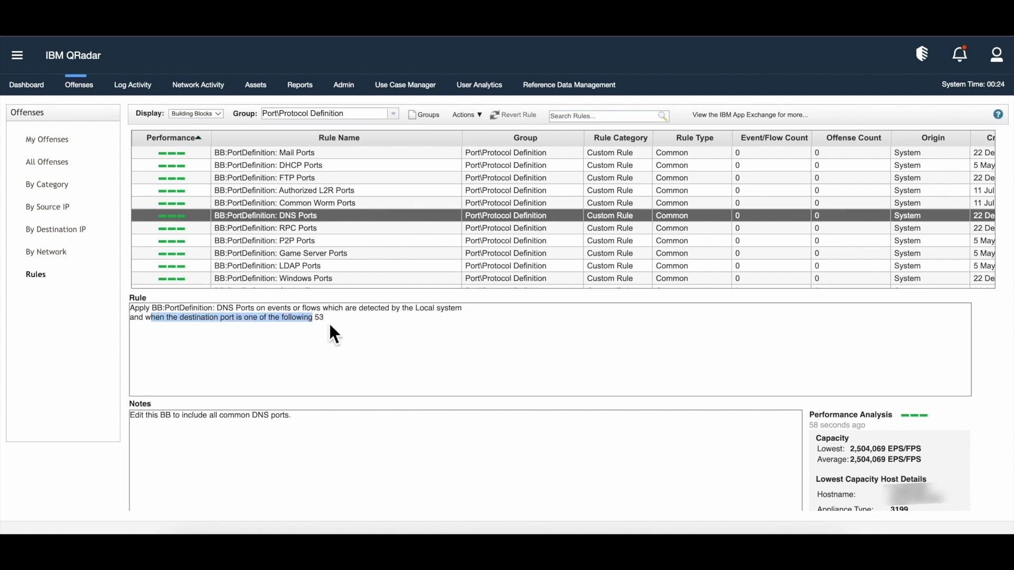
pyautogui.click(329, 326)
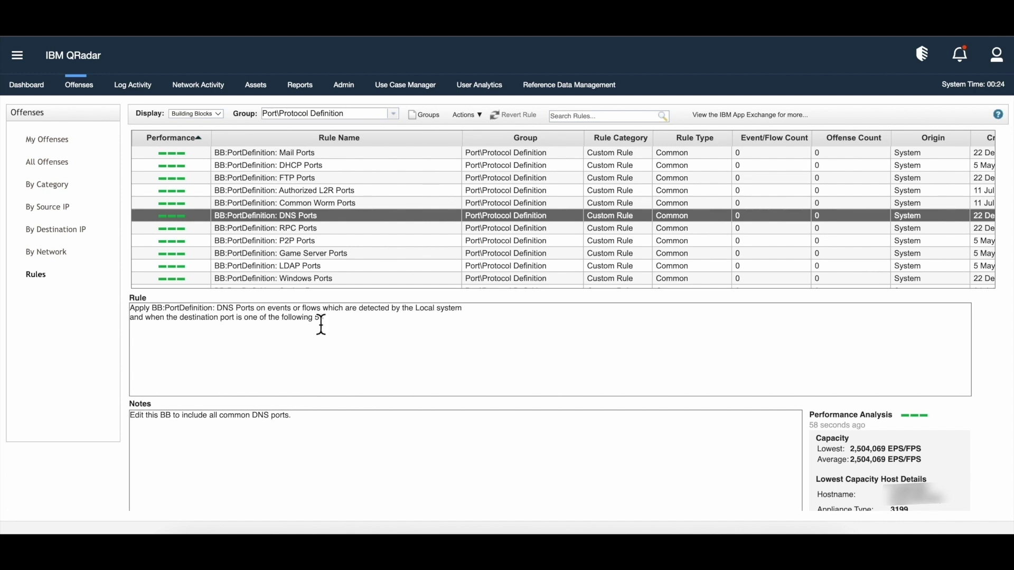
pyautogui.doubleClick(320, 220)
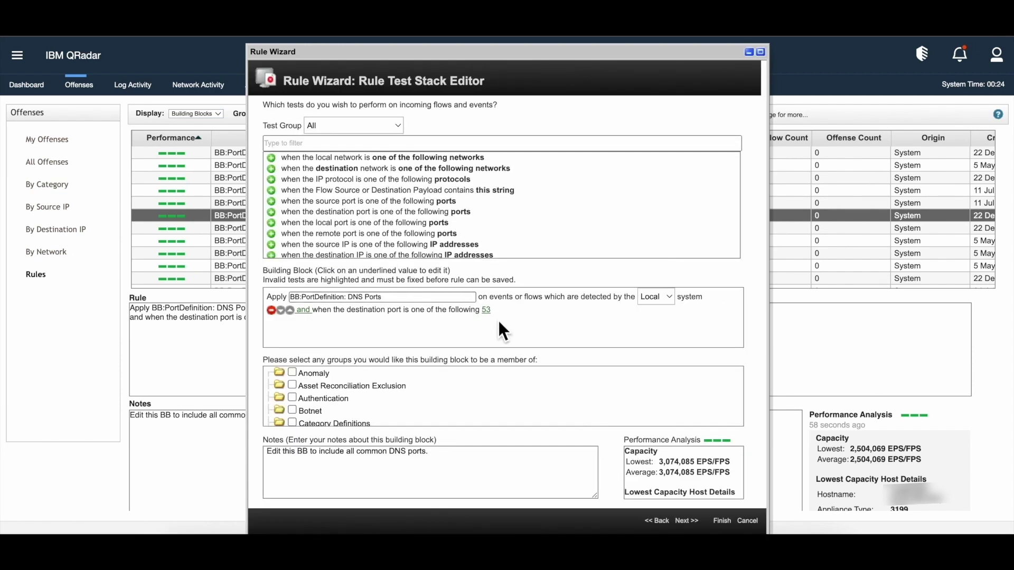
pyautogui.click(748, 521)
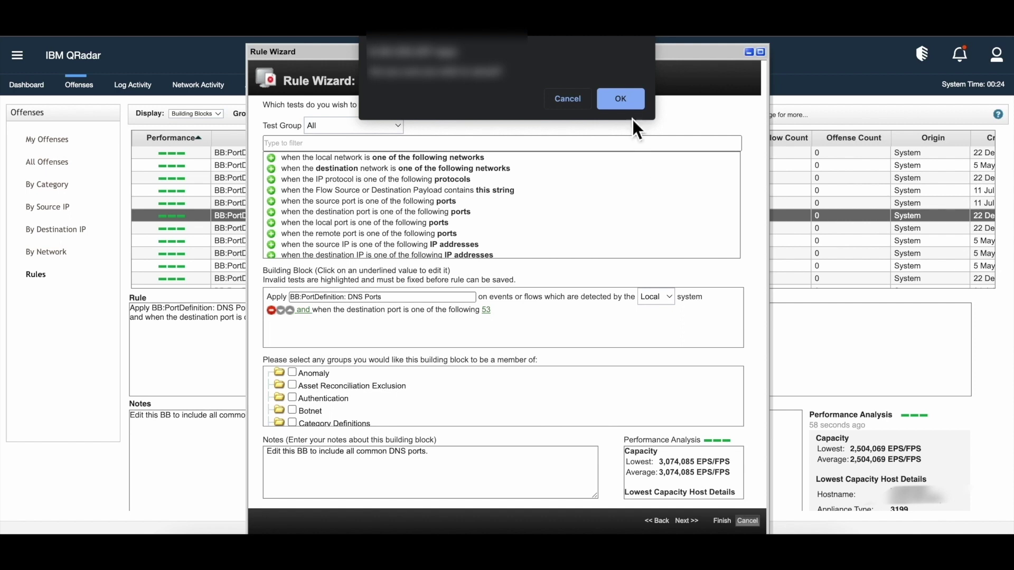
pyautogui.click(629, 106)
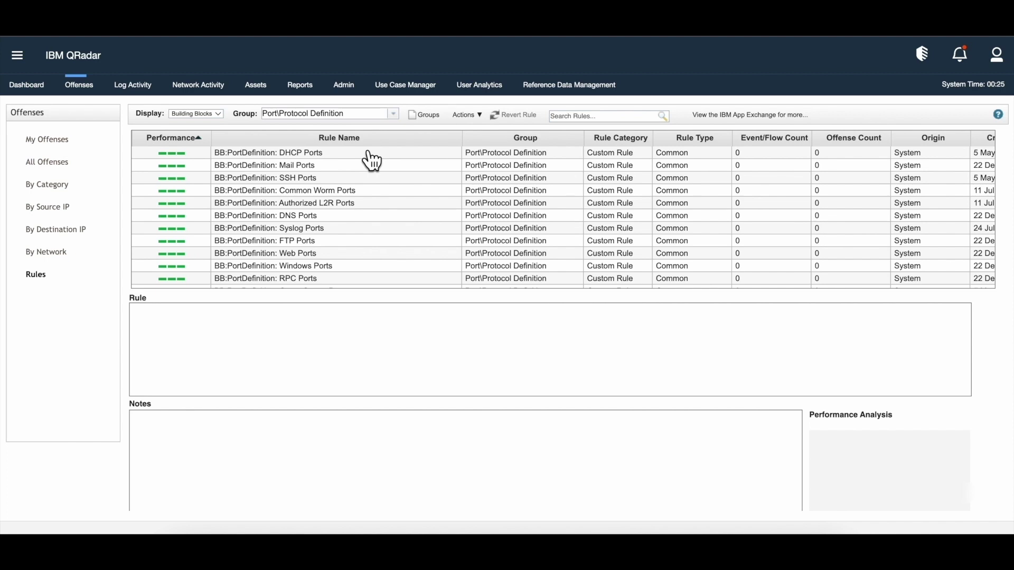
# Step: Filter to Host Definitions and display the BB:HostDefinition: DNS Servers rule details
pyautogui.scroll(-3, 358, 167)
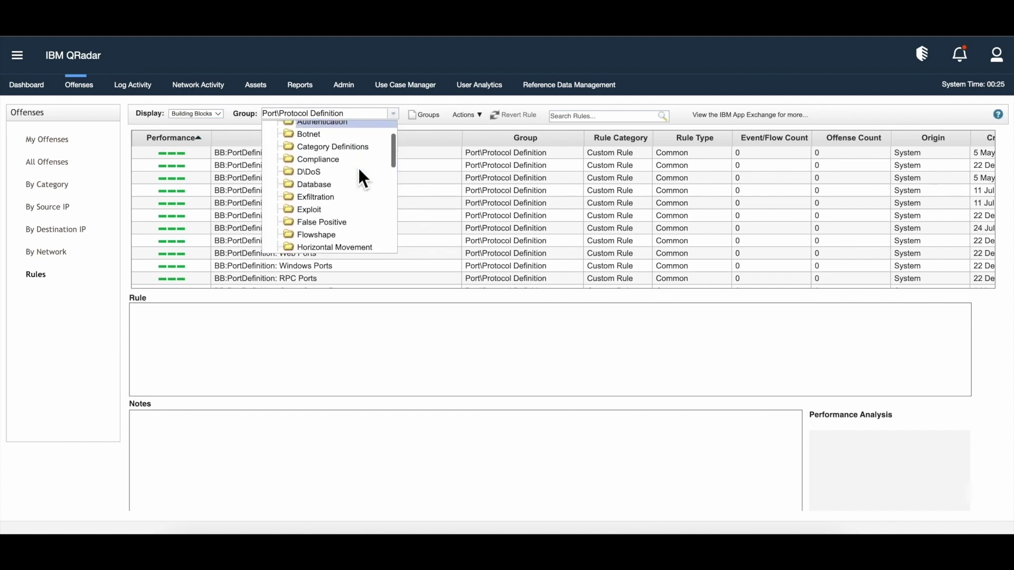
pyautogui.scroll(-1, 358, 167)
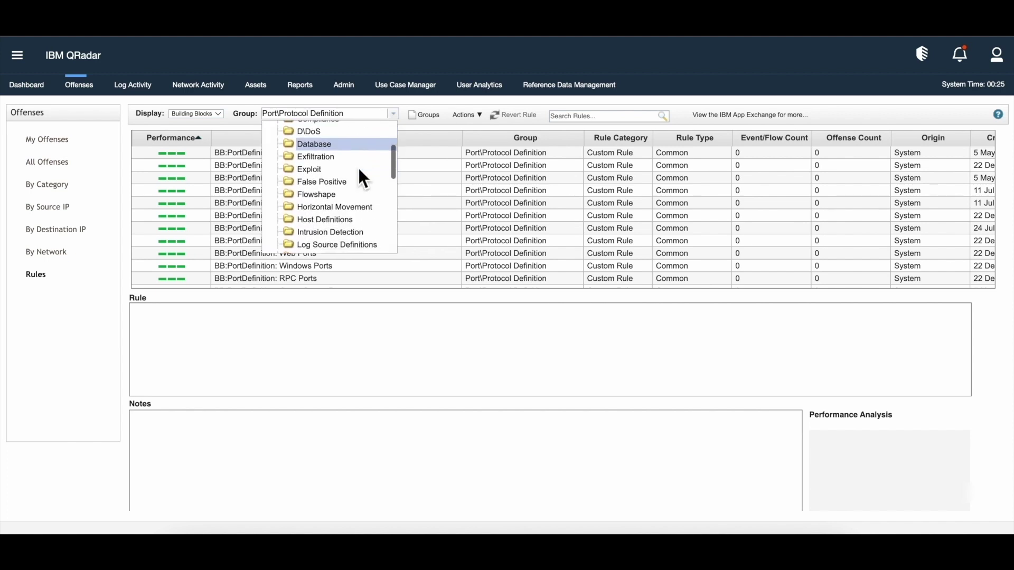
pyautogui.click(340, 220)
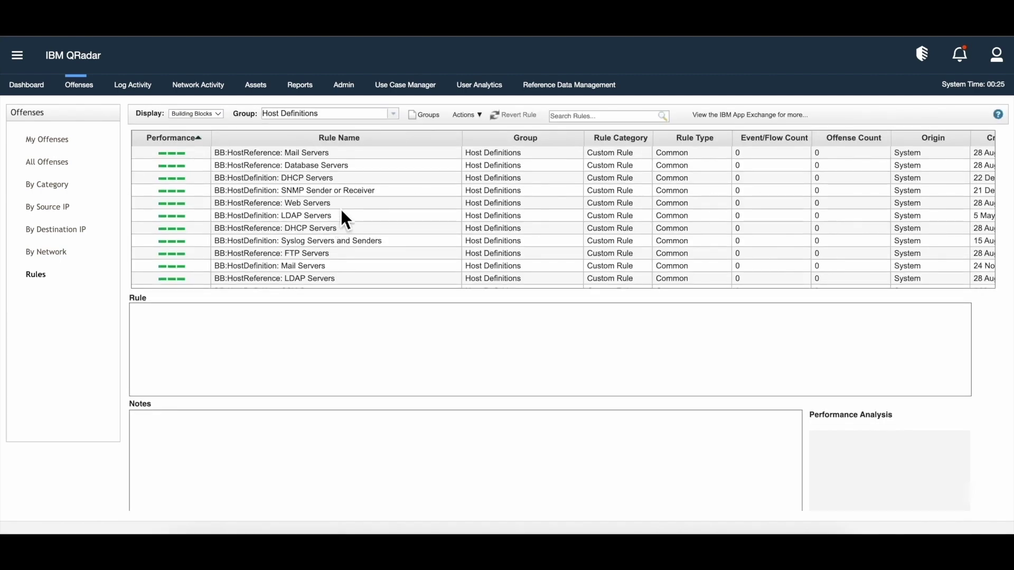
pyautogui.scroll(-5, 341, 206)
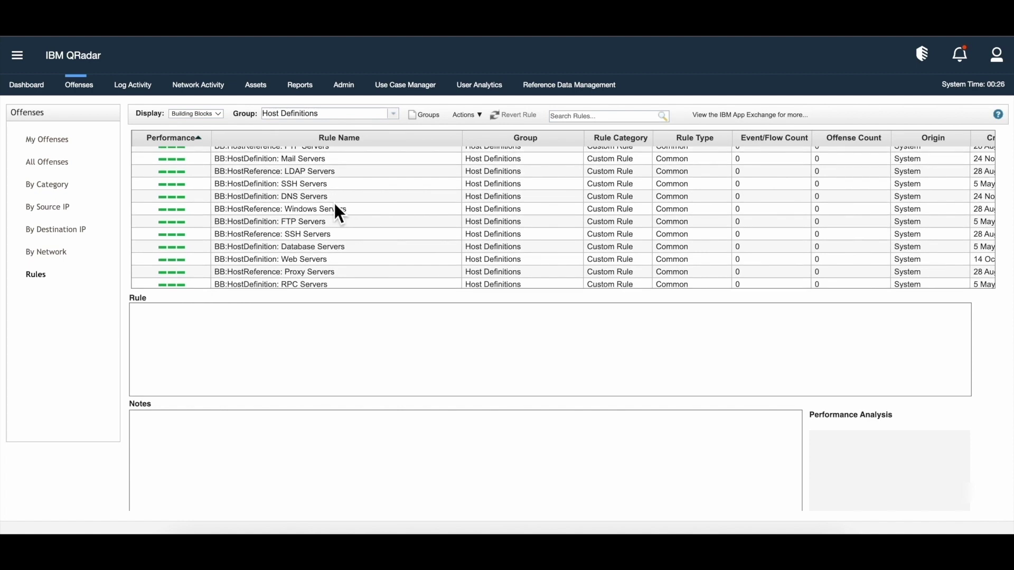
pyautogui.click(331, 197)
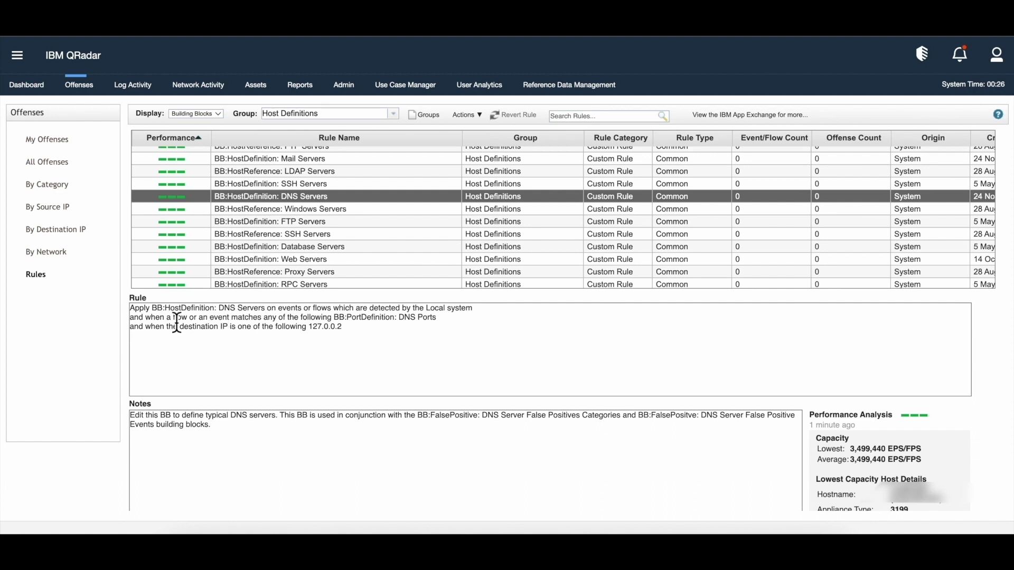
# Step: Highlight the DNS Ports and destination IP 127.0.0.2 conditions, then open DNS Servers in the Rule Wizard
pyautogui.moveTo(156, 319); pyautogui.dragTo(391, 324)
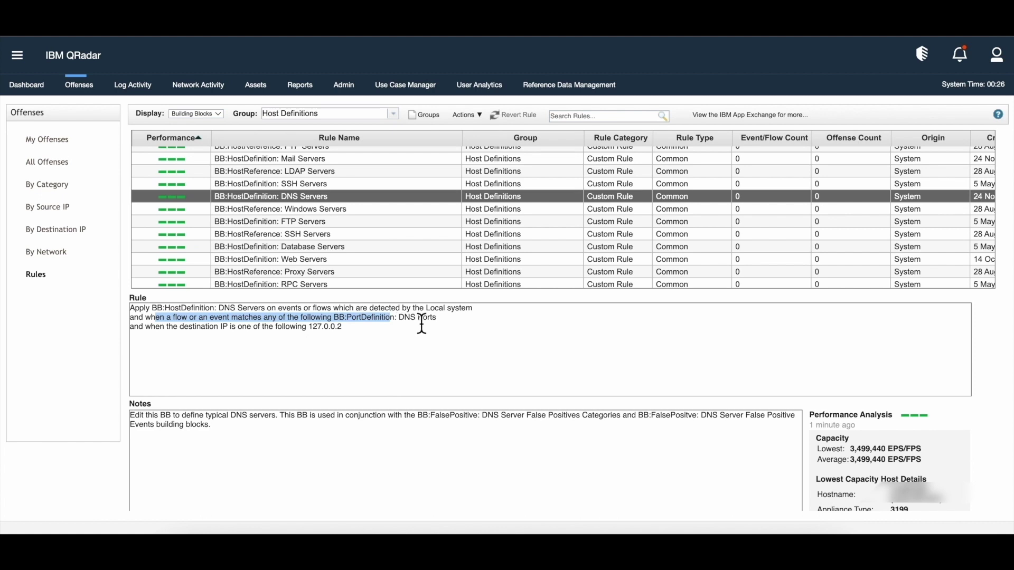
pyautogui.moveTo(445, 317); pyautogui.dragTo(340, 321)
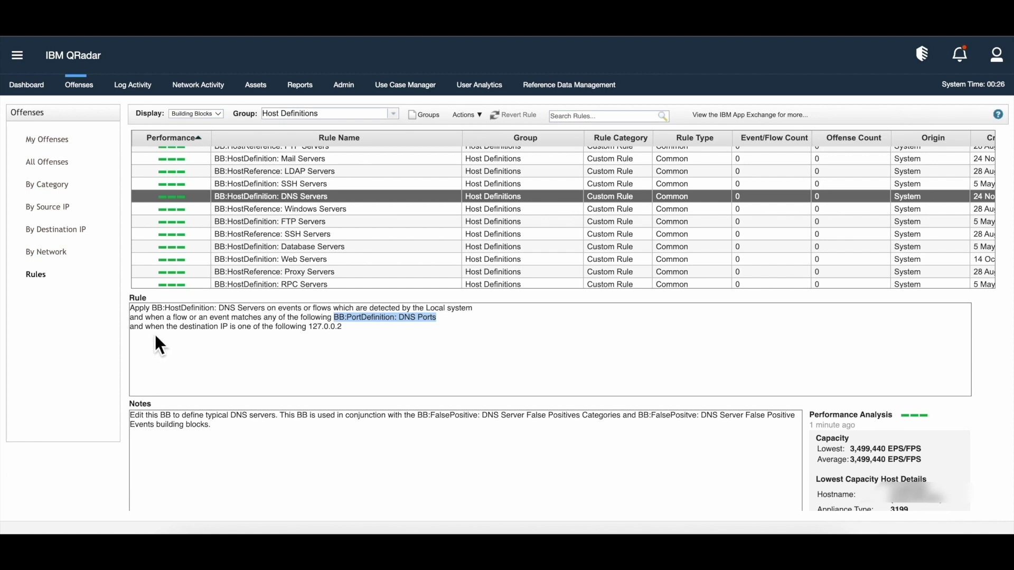
pyautogui.moveTo(152, 333); pyautogui.dragTo(223, 333)
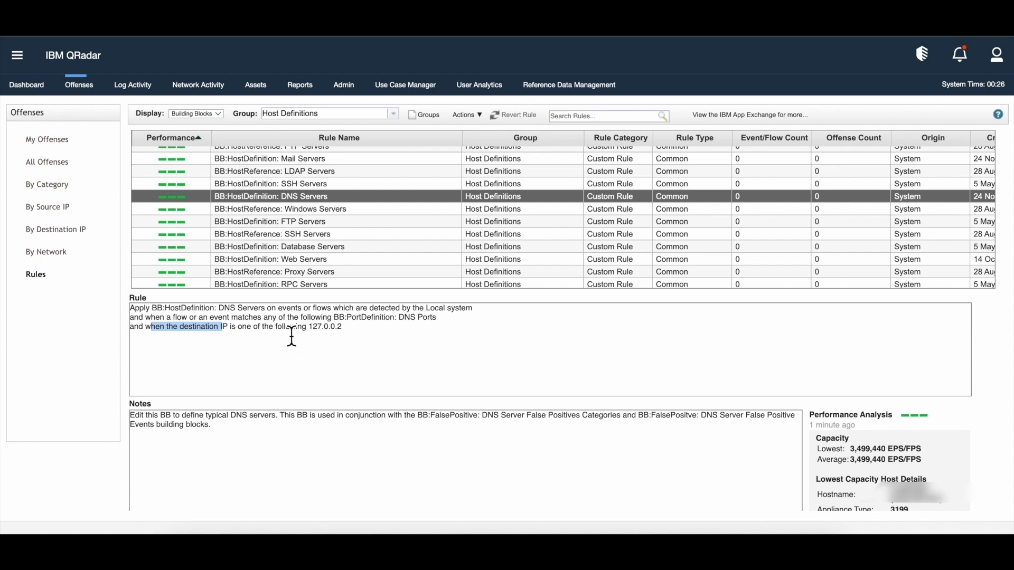
pyautogui.moveTo(308, 328); pyautogui.dragTo(343, 330)
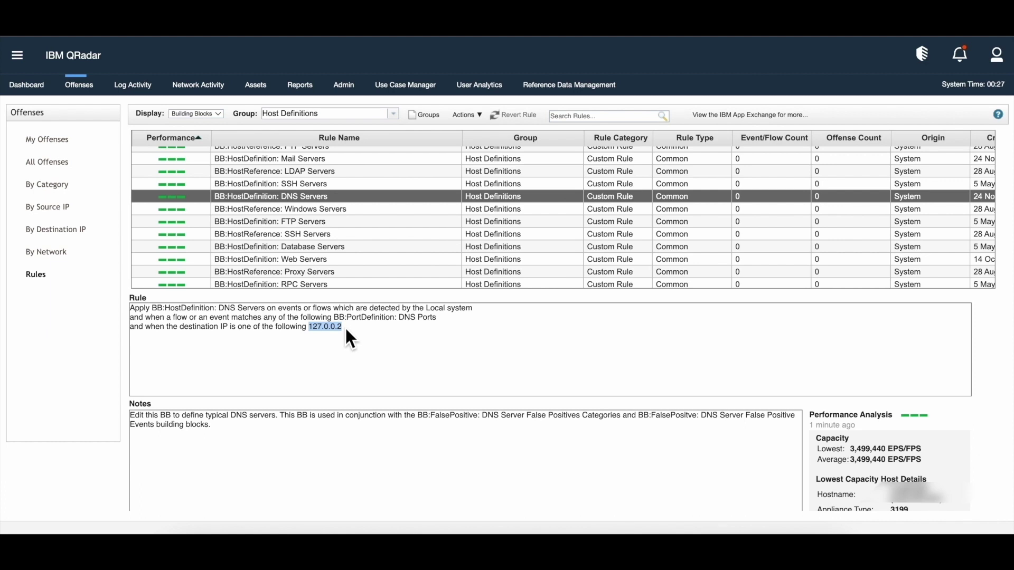
pyautogui.doubleClick(335, 197)
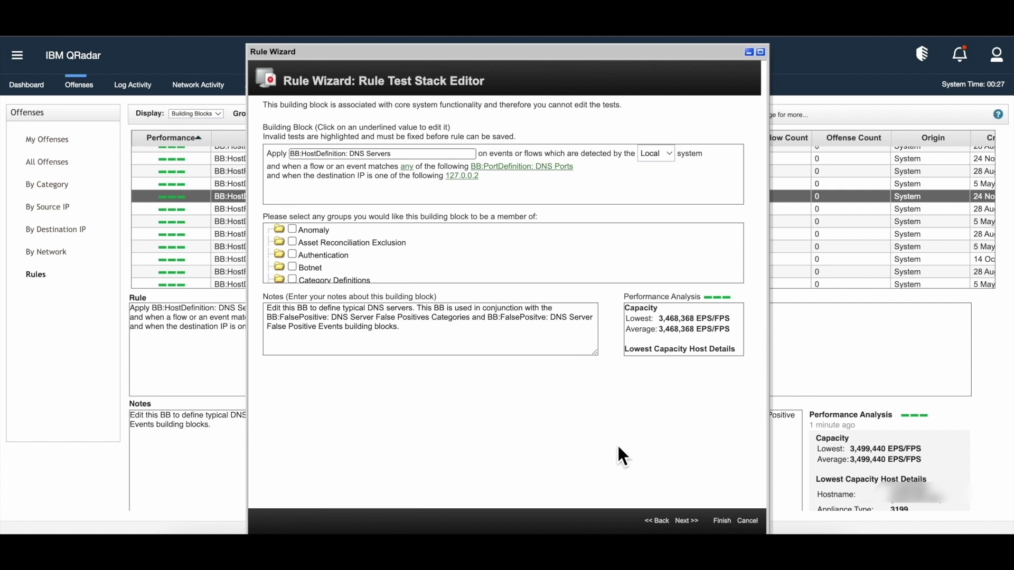
# Step: Cancel the DNS Servers building block edit and confirm leaving without saving
pyautogui.click(748, 522)
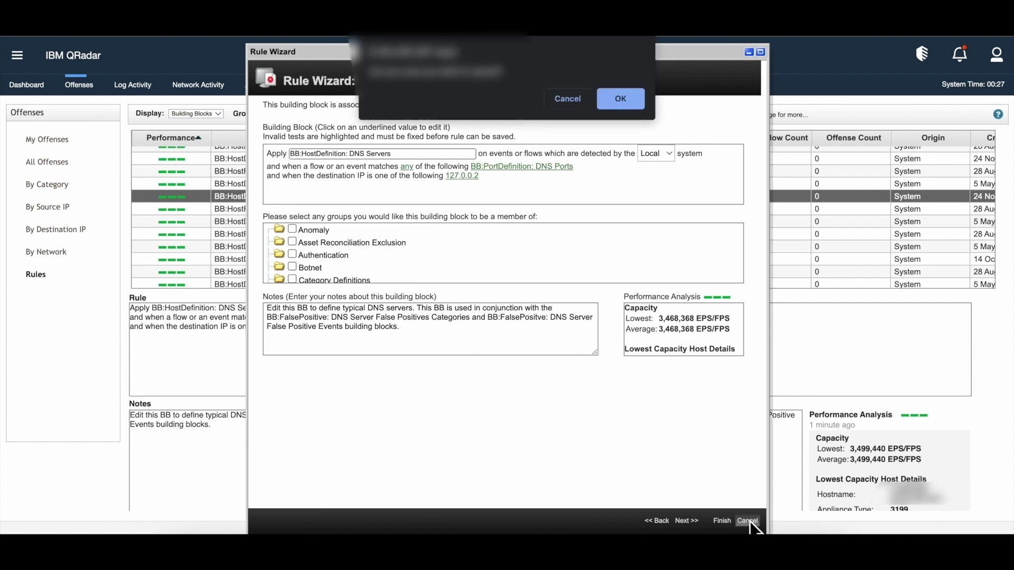
pyautogui.click(614, 103)
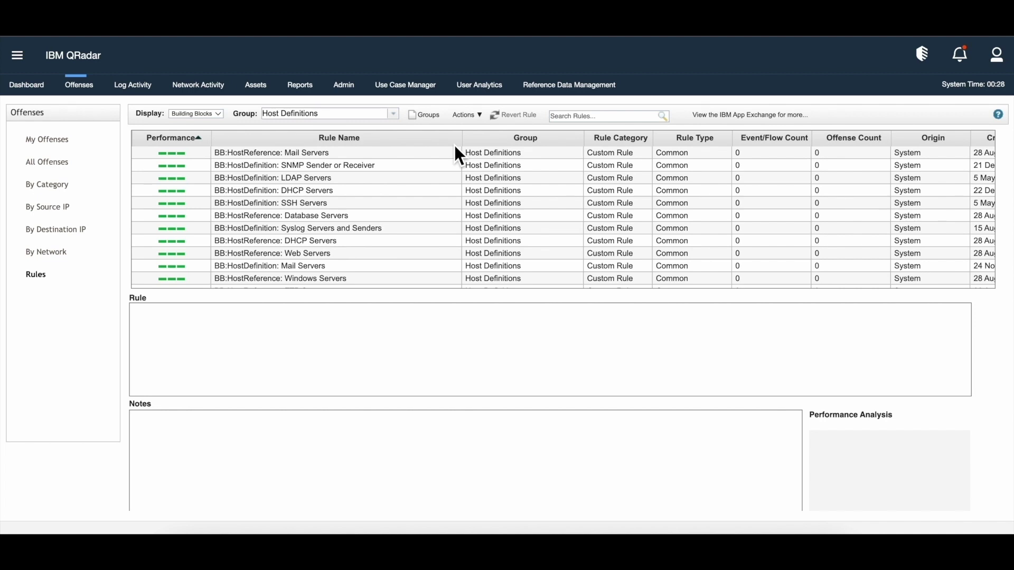
# Step: Run Server Discovery for DNS Servers on port 53 and approve all four found servers
pyautogui.click(259, 92)
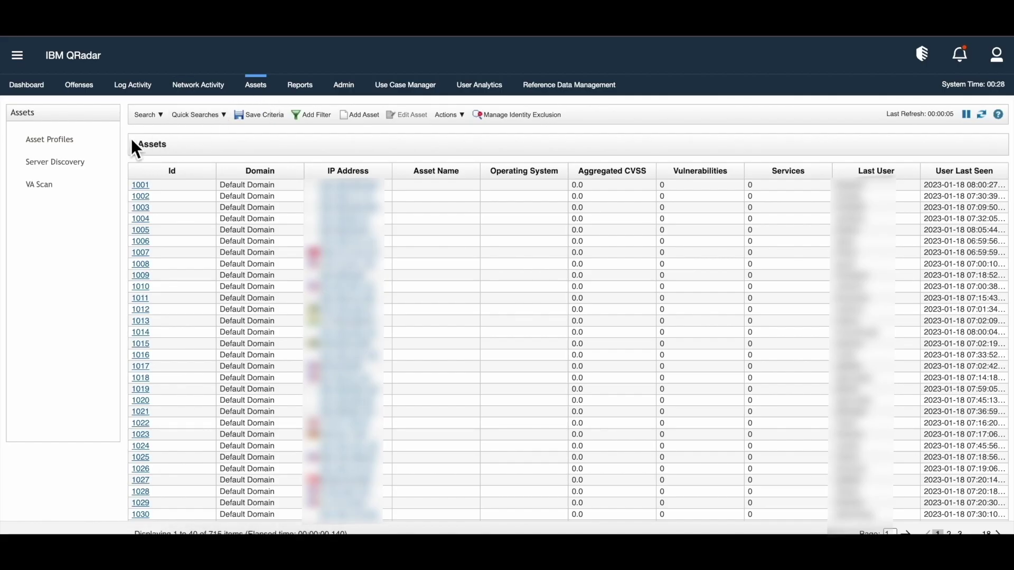
pyautogui.click(80, 168)
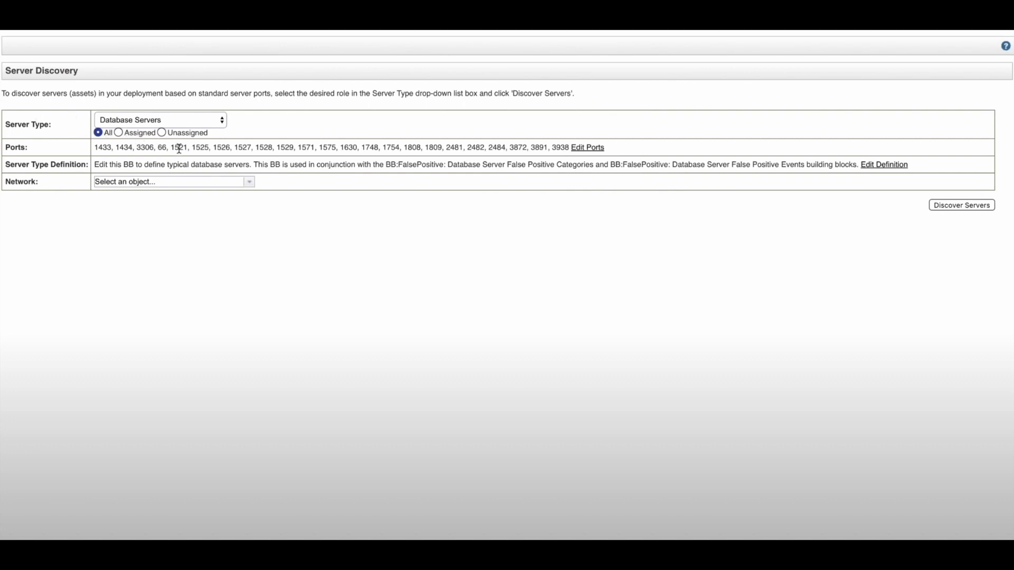
pyautogui.click(224, 125)
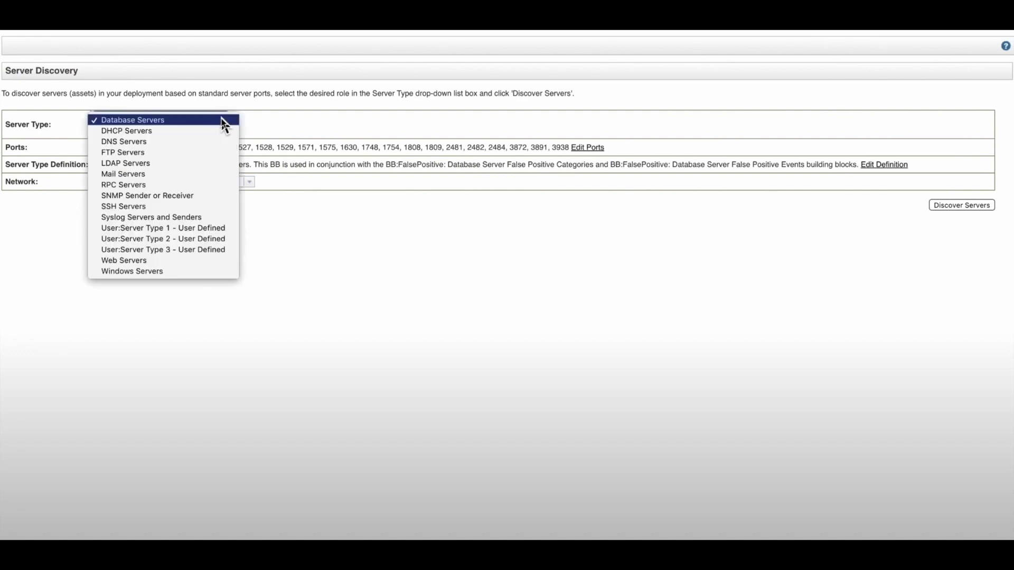
pyautogui.click(194, 142)
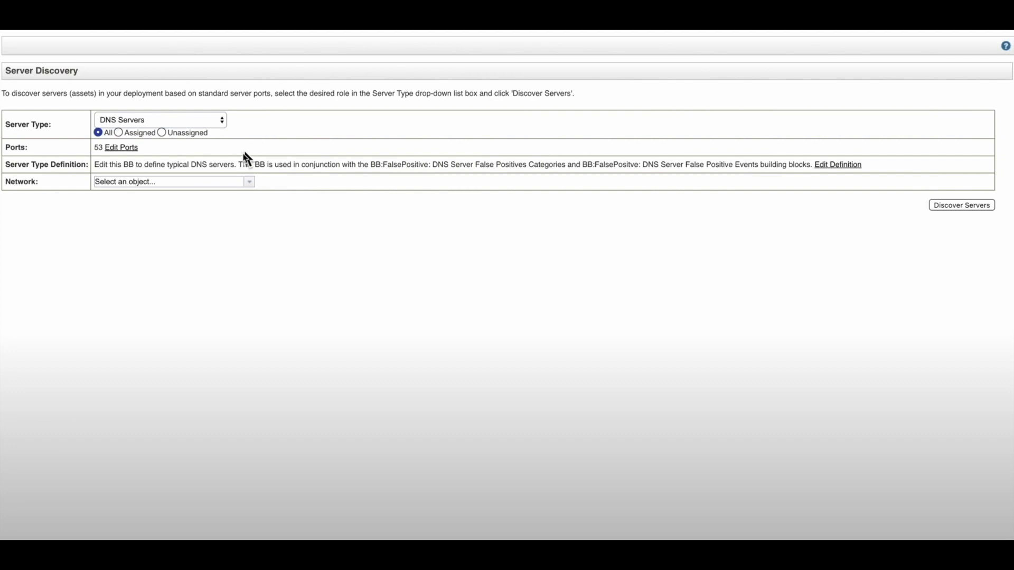
pyautogui.click(972, 208)
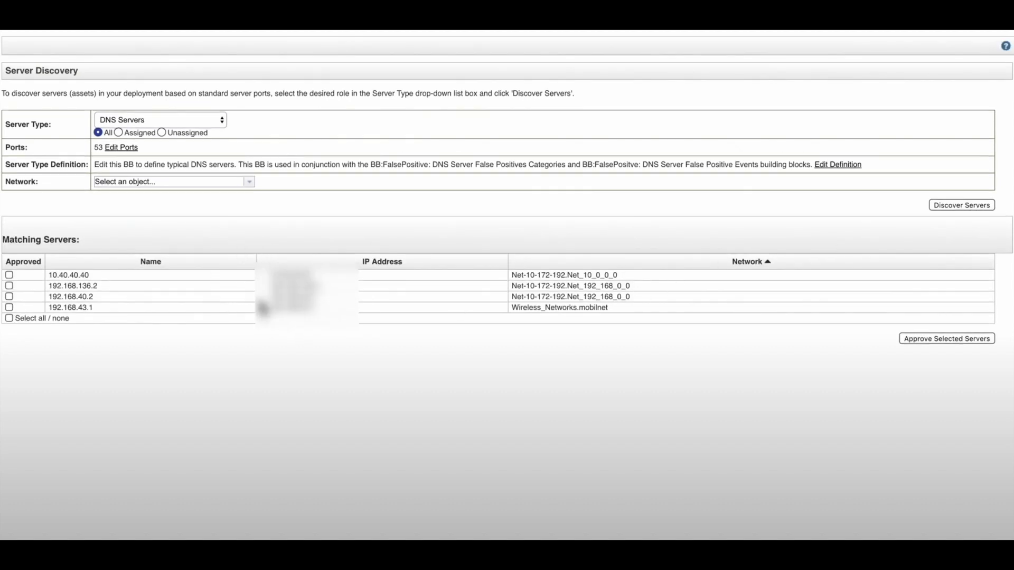
pyautogui.click(9, 319)
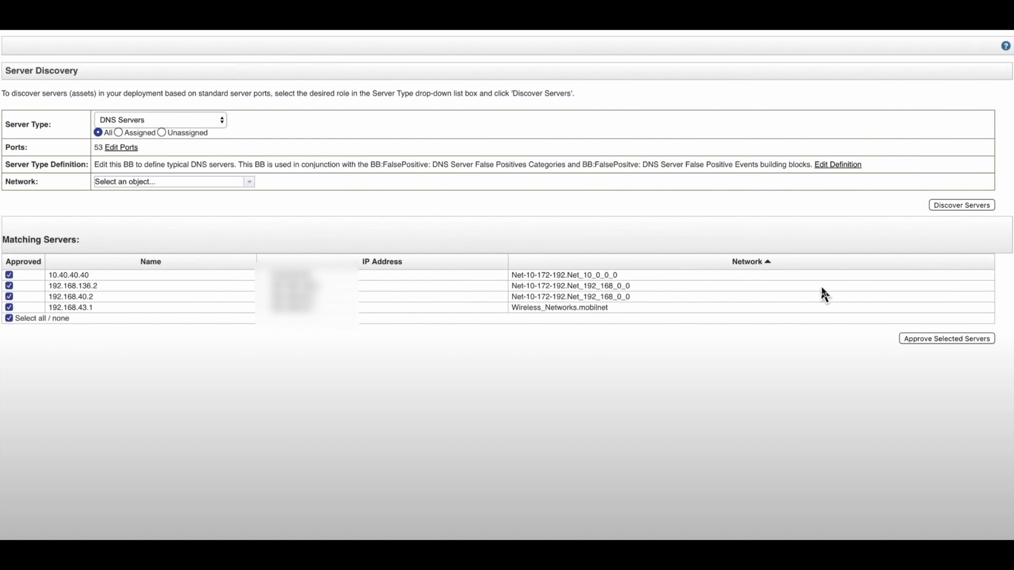
pyautogui.click(949, 339)
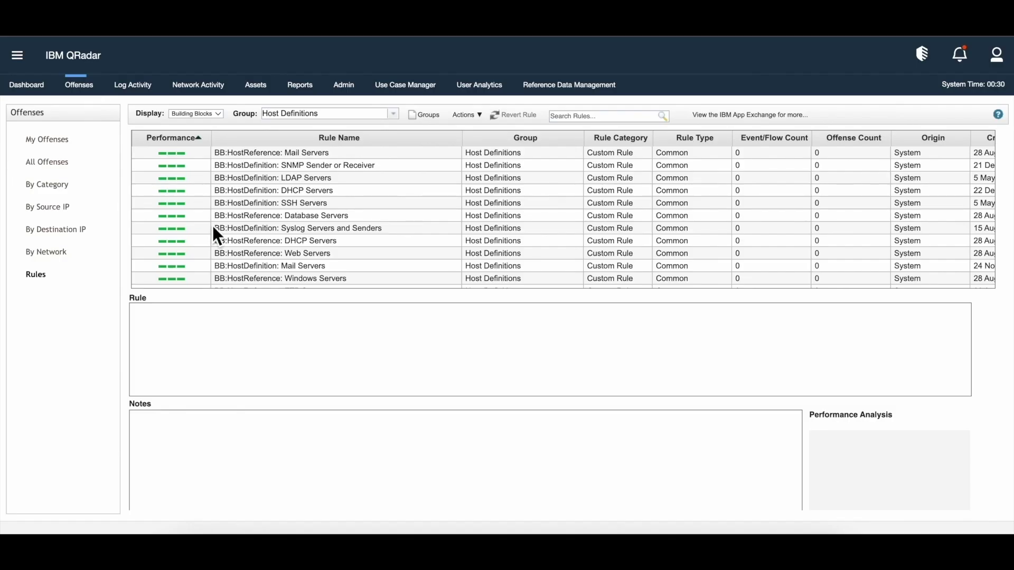
pyautogui.scroll(-5, 346, 199)
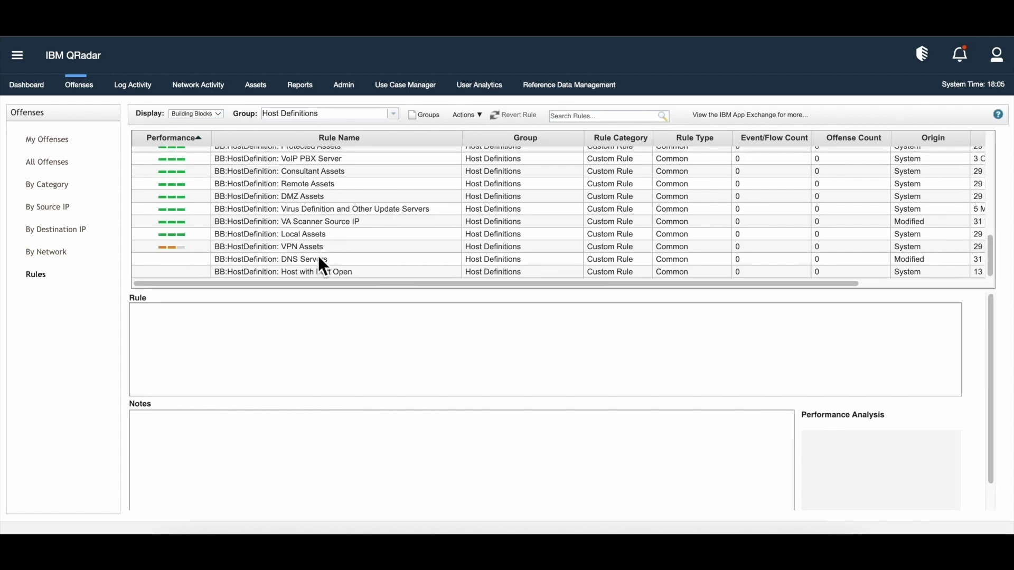
pyautogui.doubleClick(319, 259)
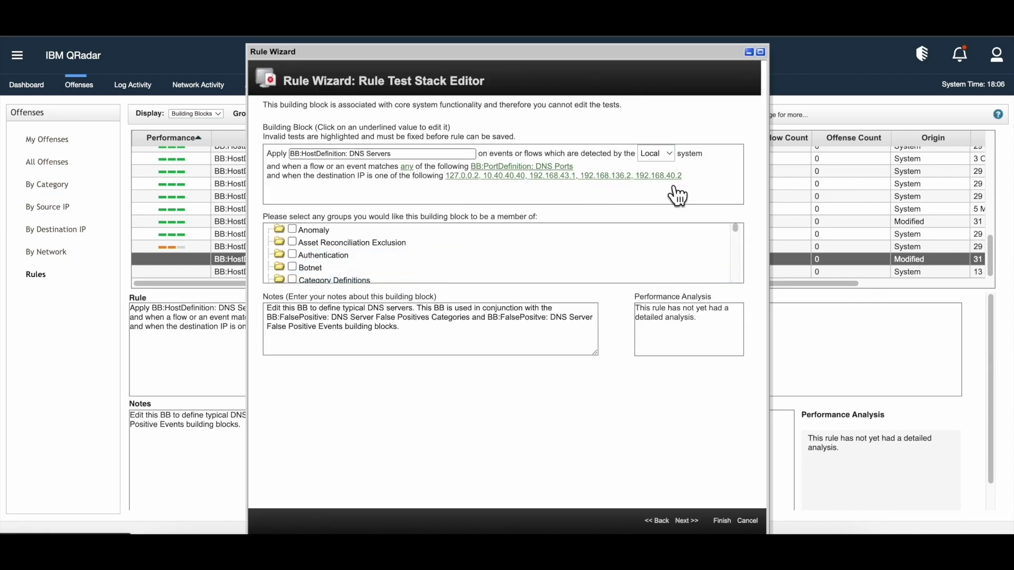
pyautogui.click(722, 521)
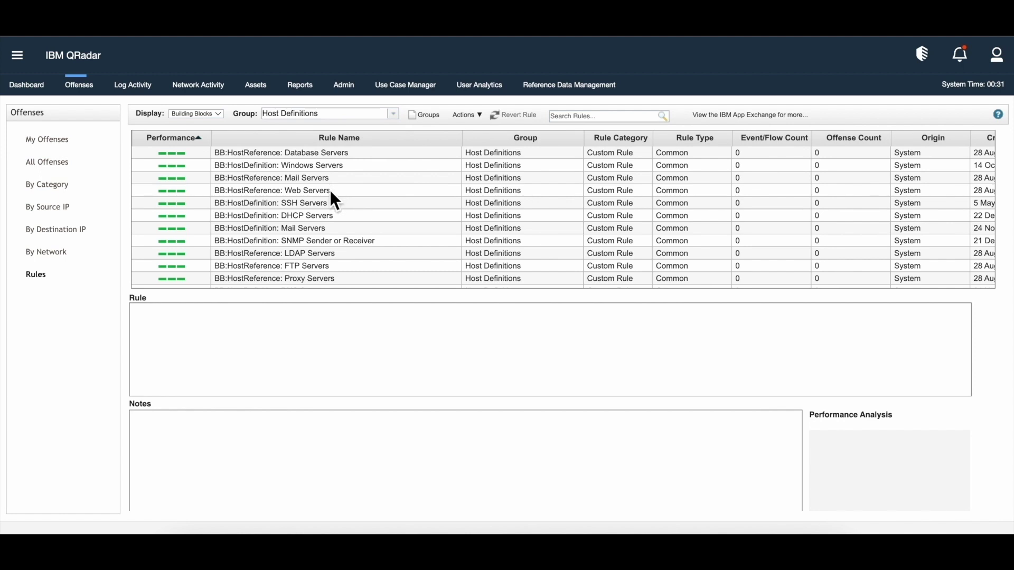
# Step: Display the BB:HostReference: DNS Servers building block's details
pyautogui.scroll(-2, 330, 193)
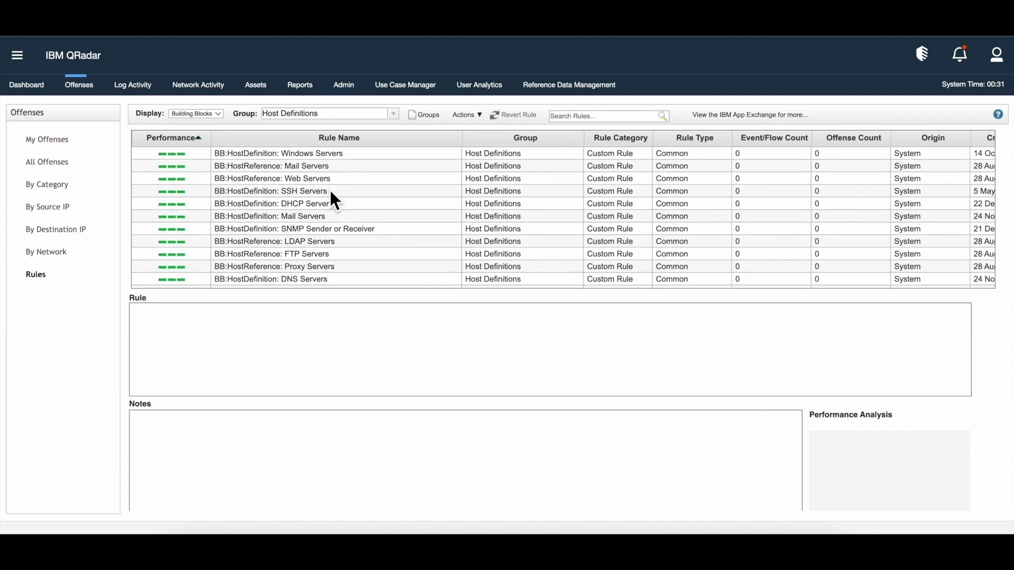
pyautogui.scroll(-1, 330, 192)
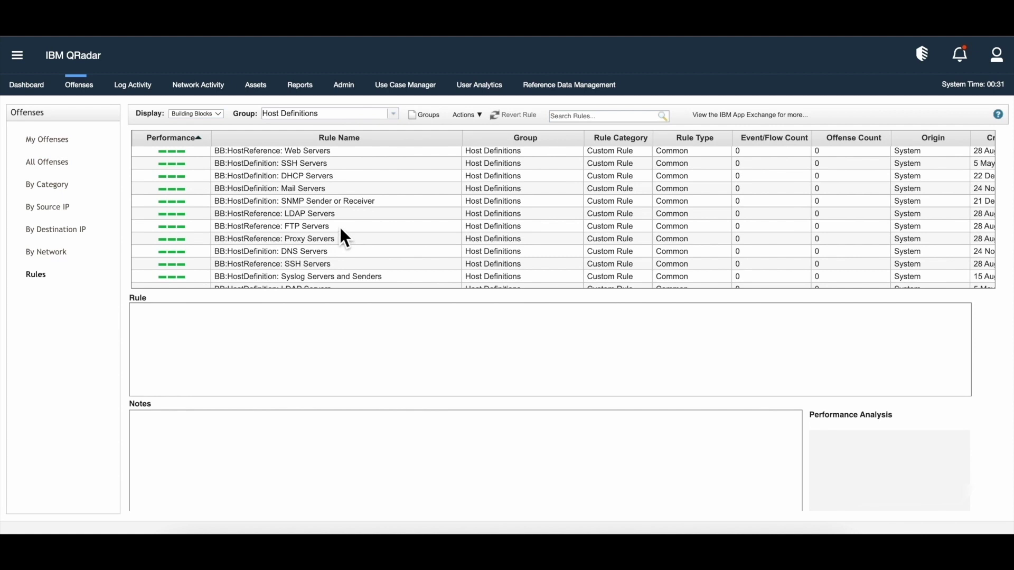
pyautogui.scroll(-5, 339, 226)
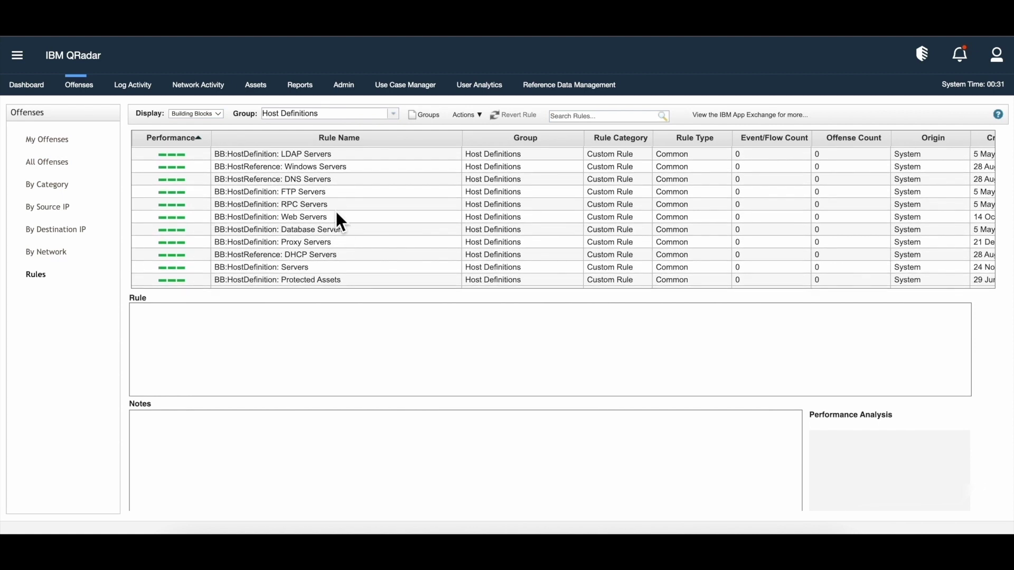
pyautogui.click(332, 181)
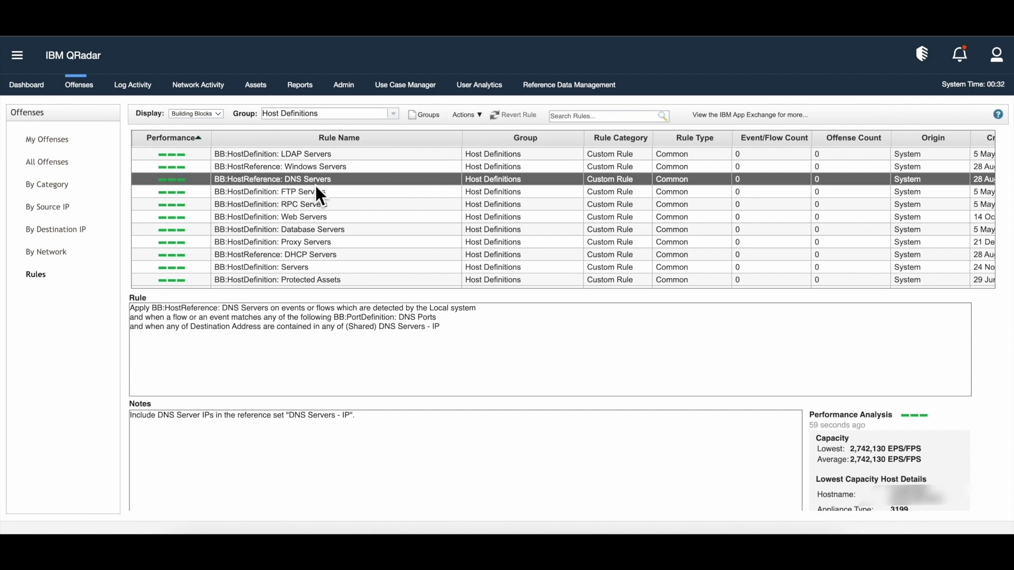
# Step: Highlight its DNS Ports, Destination Address and (Shared) DNS Servers - IP conditions
pyautogui.doubleClick(156, 317)
pyautogui.moveTo(171, 326); pyautogui.dragTo(275, 326)
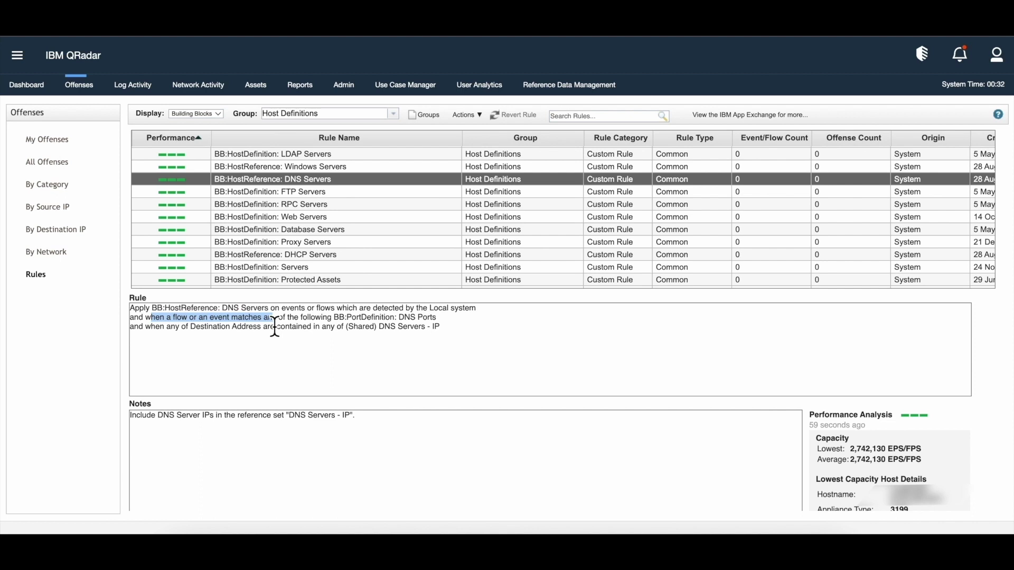
pyautogui.moveTo(397, 320); pyautogui.dragTo(332, 320)
pyautogui.moveTo(156, 338); pyautogui.dragTo(199, 338)
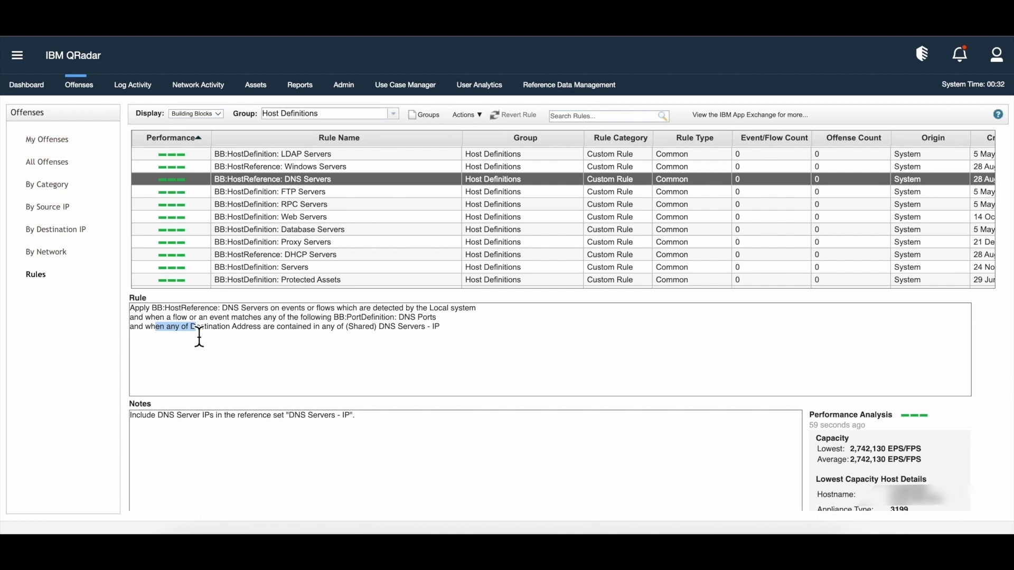
pyautogui.moveTo(196, 327); pyautogui.dragTo(257, 327)
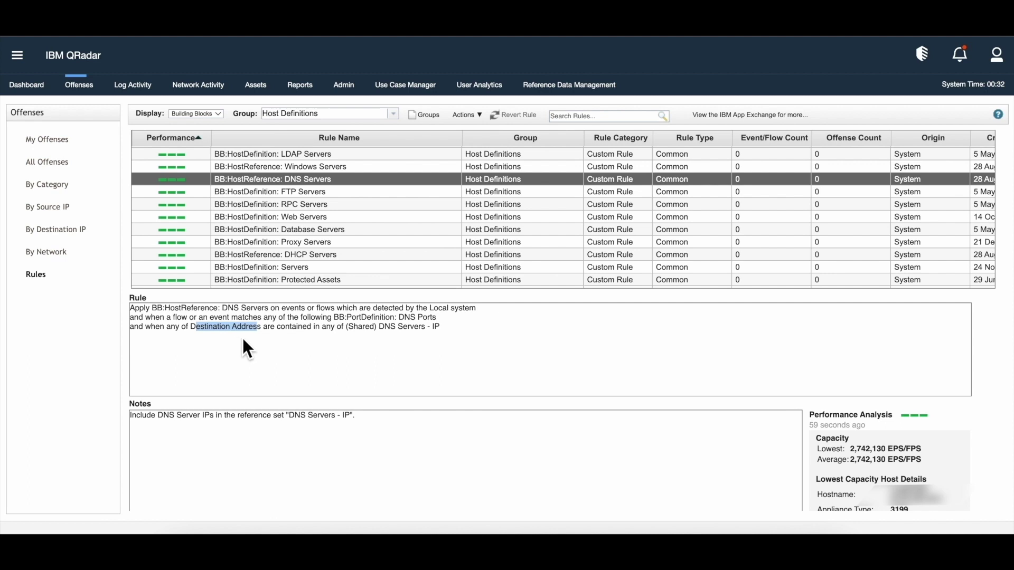
pyautogui.click(332, 337)
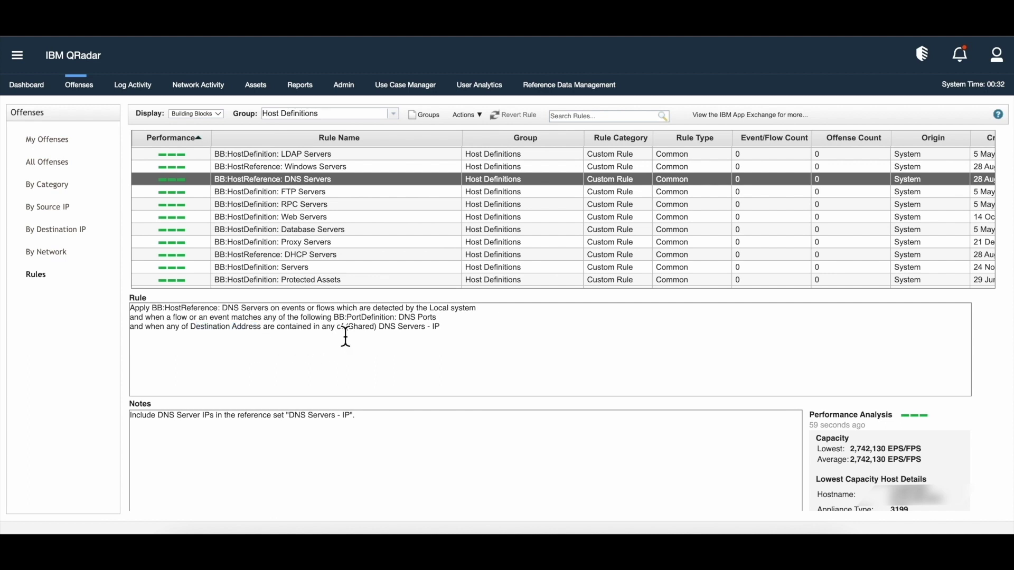
pyautogui.moveTo(346, 329); pyautogui.dragTo(449, 328)
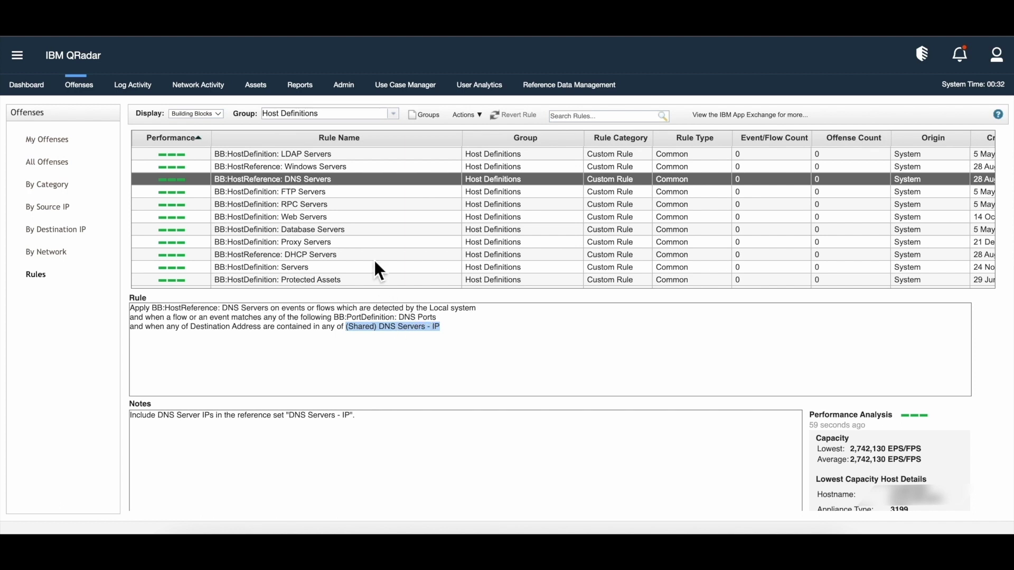
# Step: Open Reference Set Management from Admin and filter reference sets by 'DNS'
pyautogui.click(344, 84)
pyautogui.scroll(-1, 478, 338)
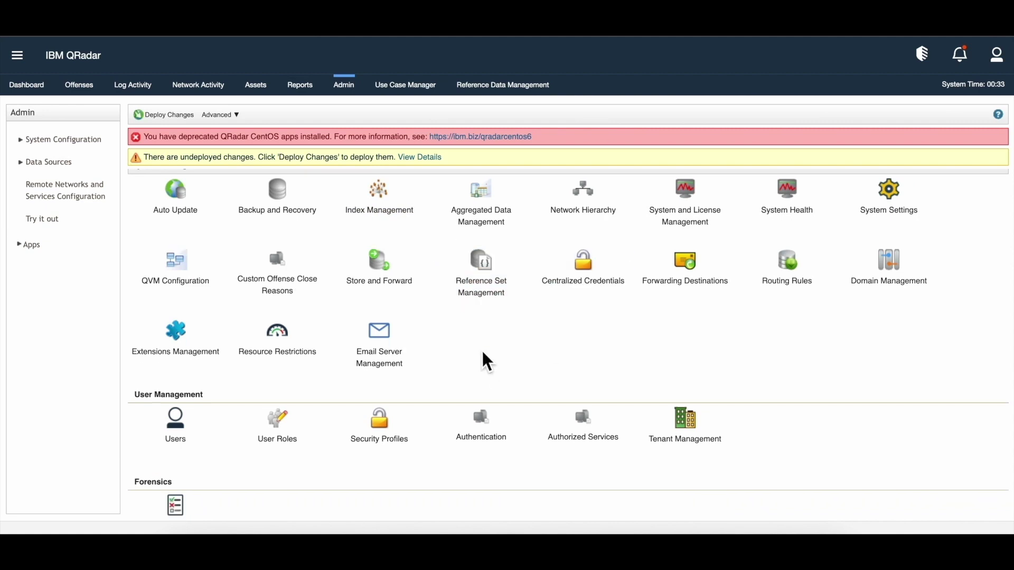
pyautogui.click(486, 281)
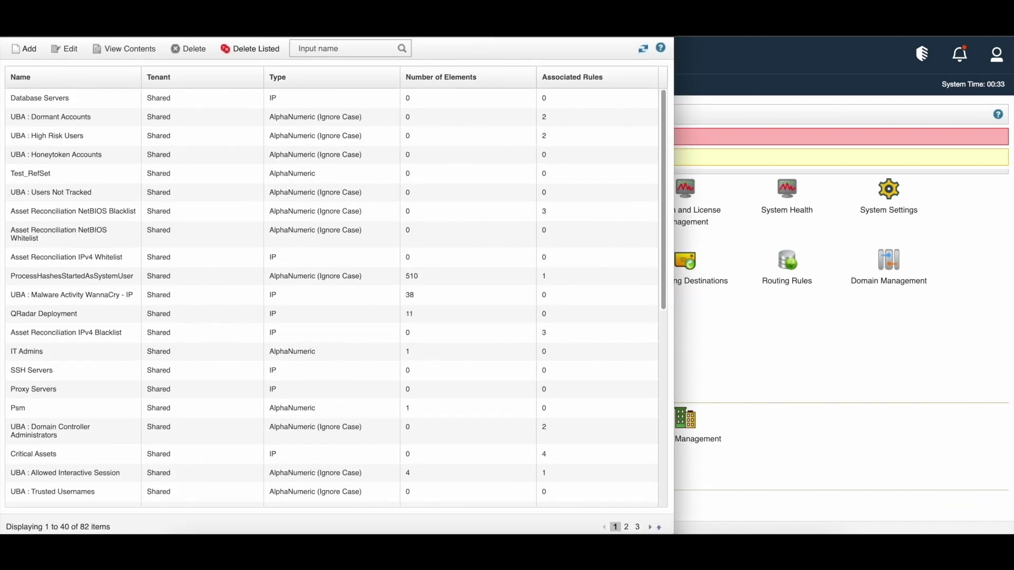
pyautogui.click(314, 55)
pyautogui.write('DNS')
pyautogui.press('Return')
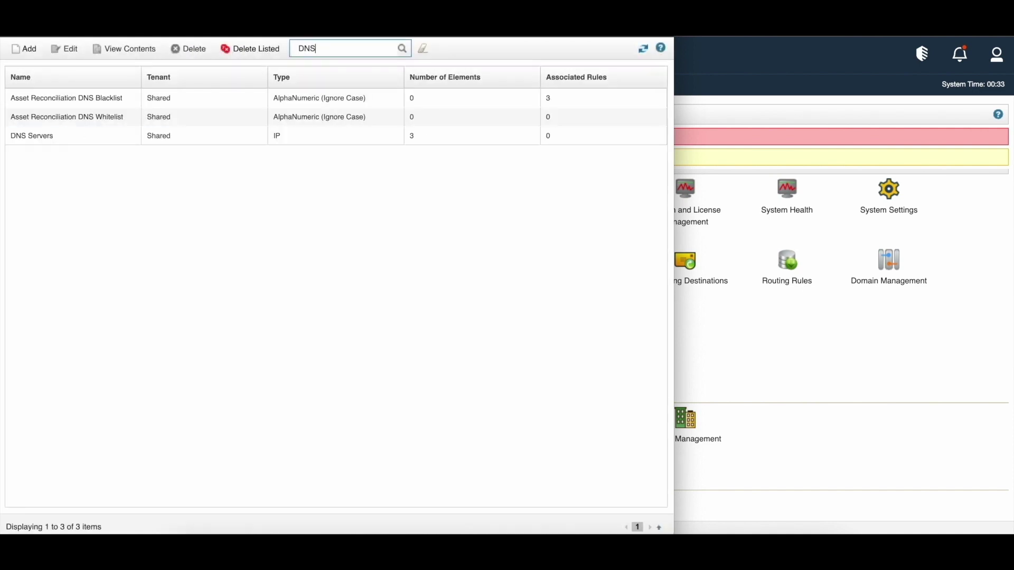
# Step: View the DNS Servers reference set's three entries, then close the contents window
pyautogui.click(25, 140)
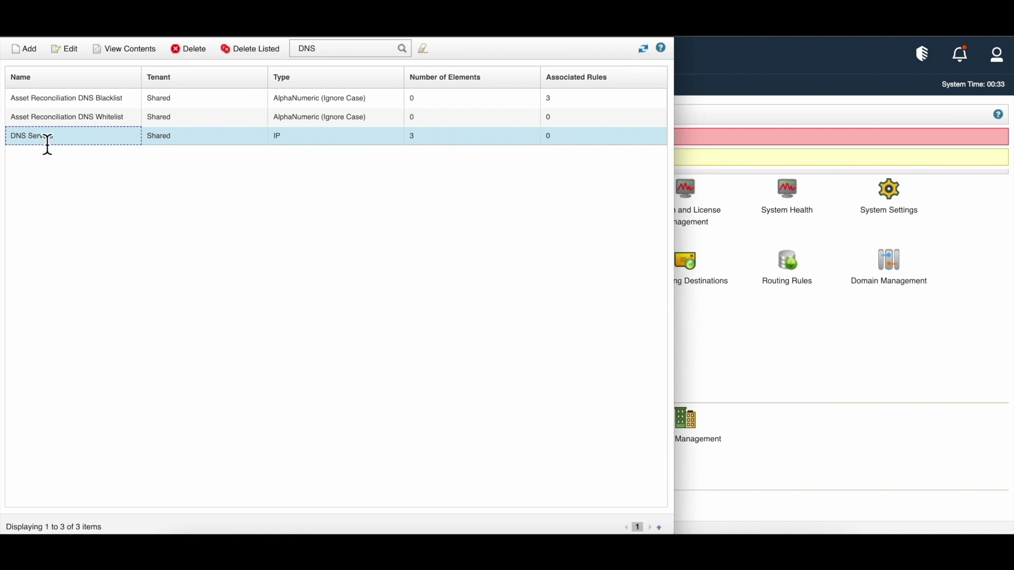
pyautogui.doubleClick(47, 138)
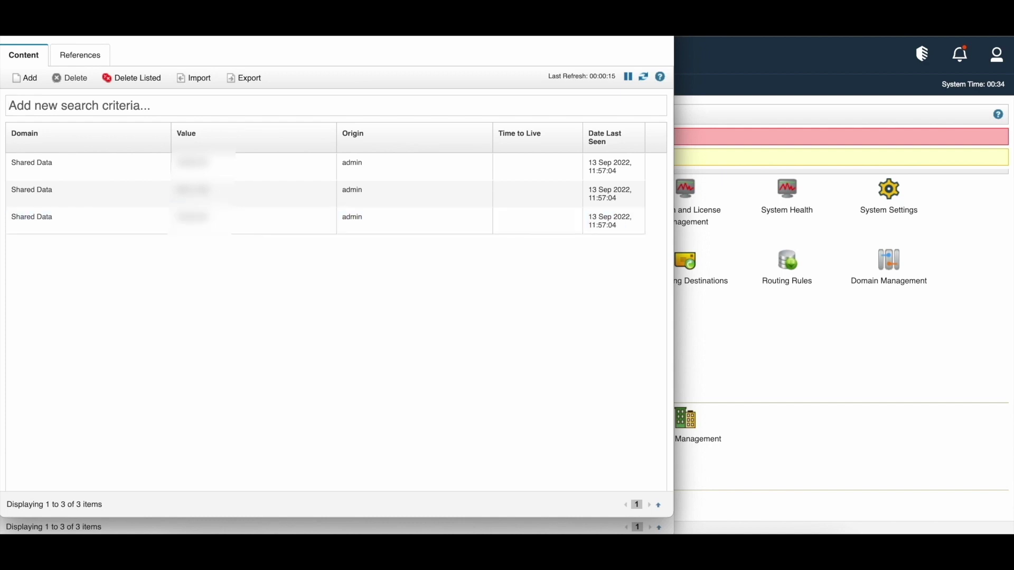
pyautogui.press('Escape')
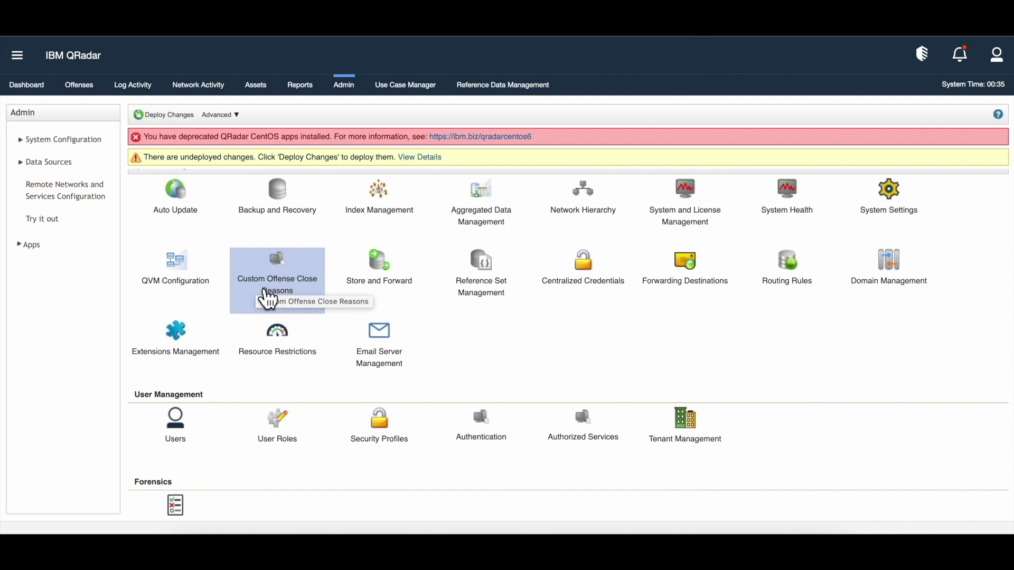
# Step: Back on Offenses rules, filter to Network Definition and select the DMZ Addresses building block
pyautogui.click(90, 91)
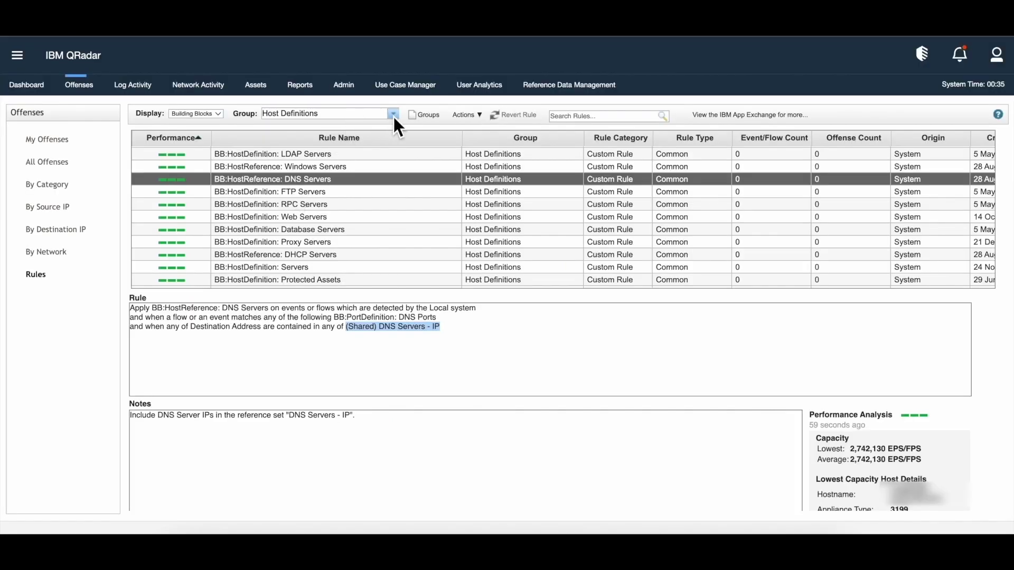
pyautogui.click(393, 115)
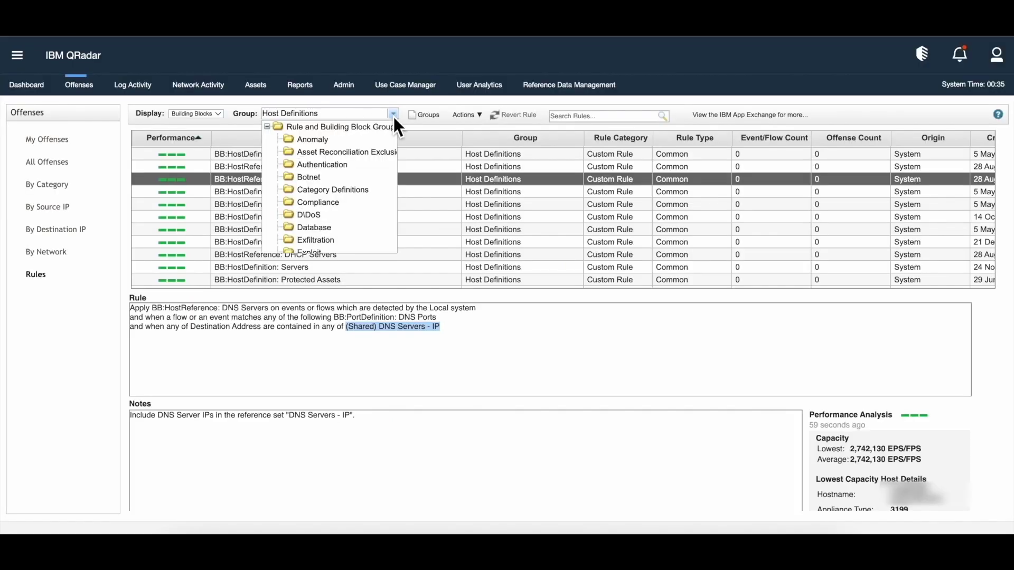
pyautogui.scroll(-3, 349, 167)
pyautogui.scroll(-5, 348, 168)
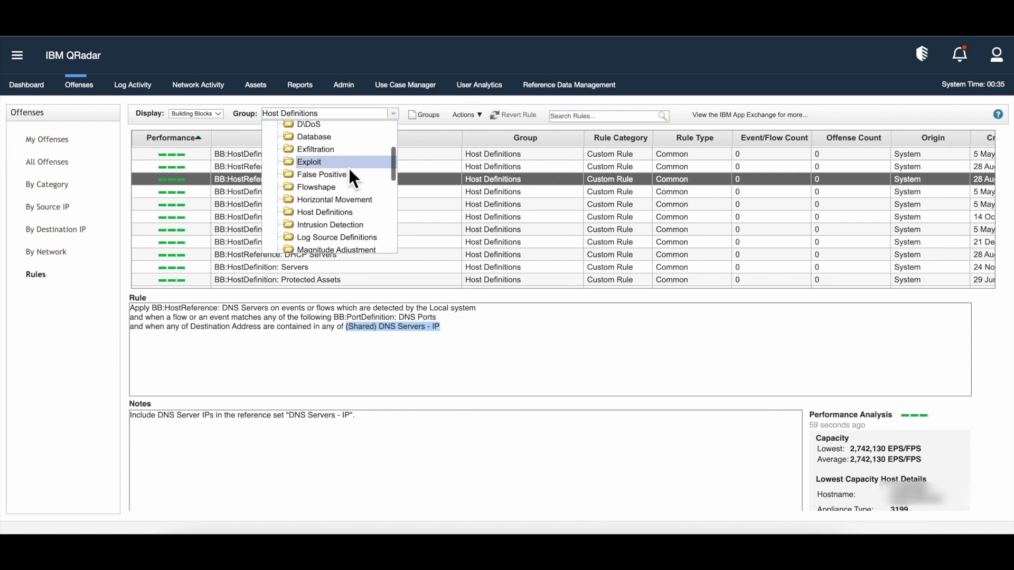
pyautogui.click(340, 182)
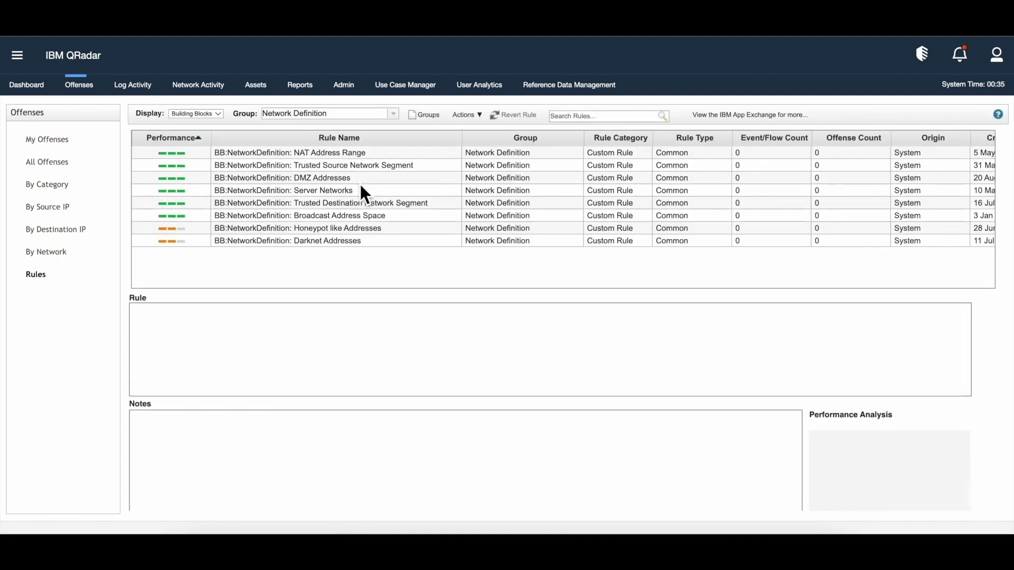
pyautogui.click(330, 180)
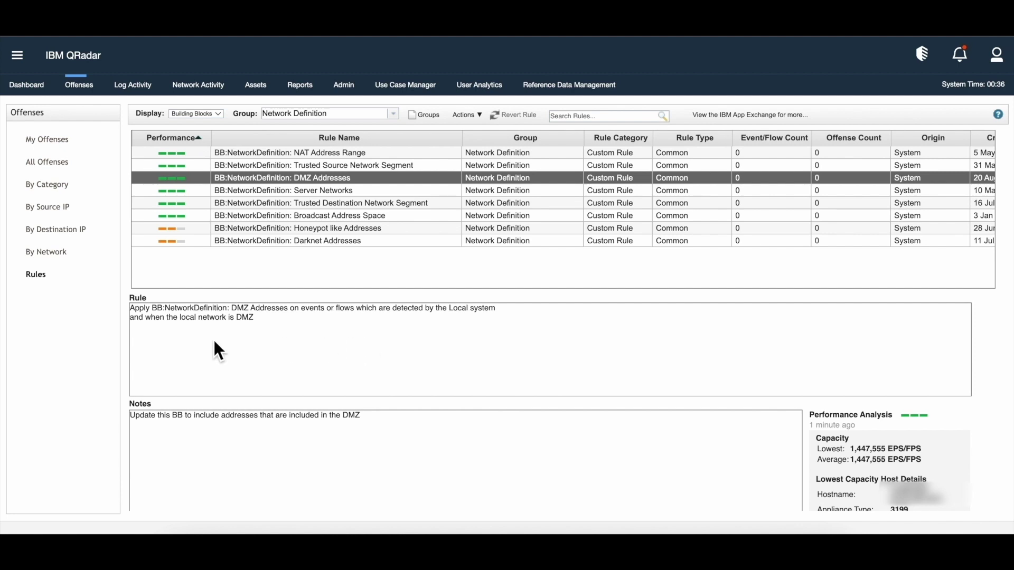
# Step: Highlight the DMZ Addresses rule's 'local network is DMZ' condition
pyautogui.moveTo(152, 320); pyautogui.dragTo(260, 323)
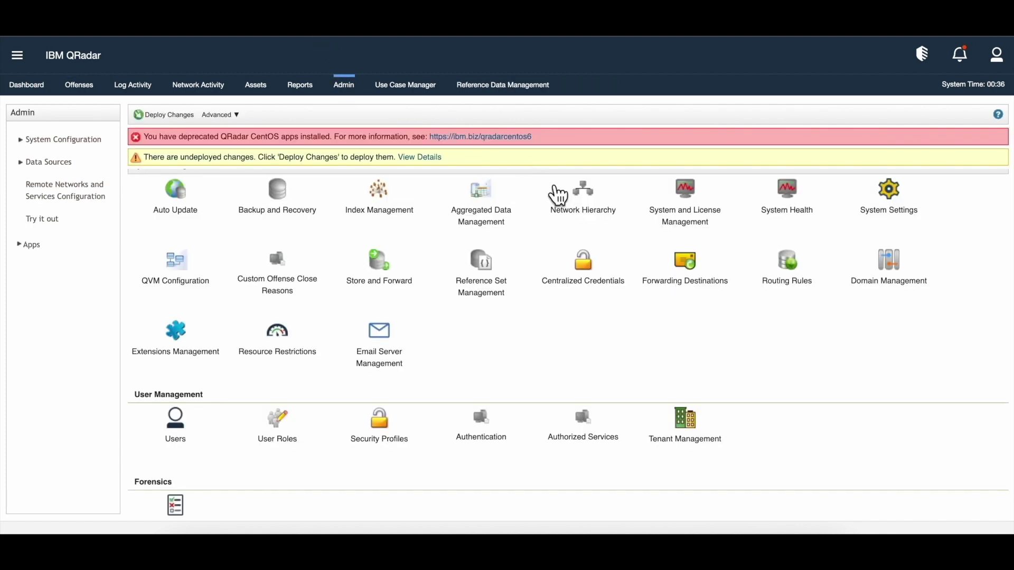
# Step: Inspect the VoIP_Networks, Wireless_Networks and DMZ groups in the Network Hierarchy, then close it
pyautogui.click(577, 219)
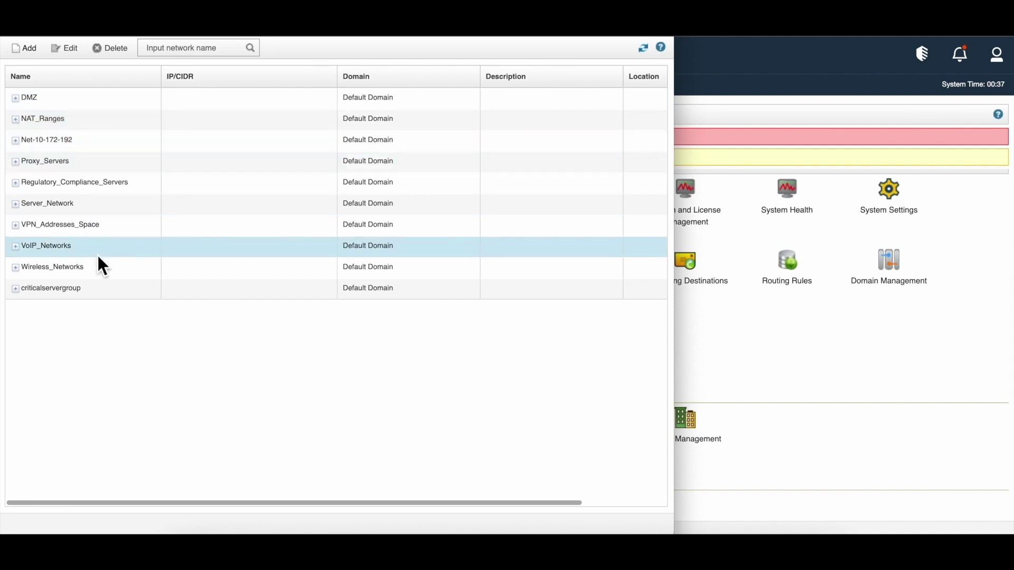
pyautogui.click(22, 252)
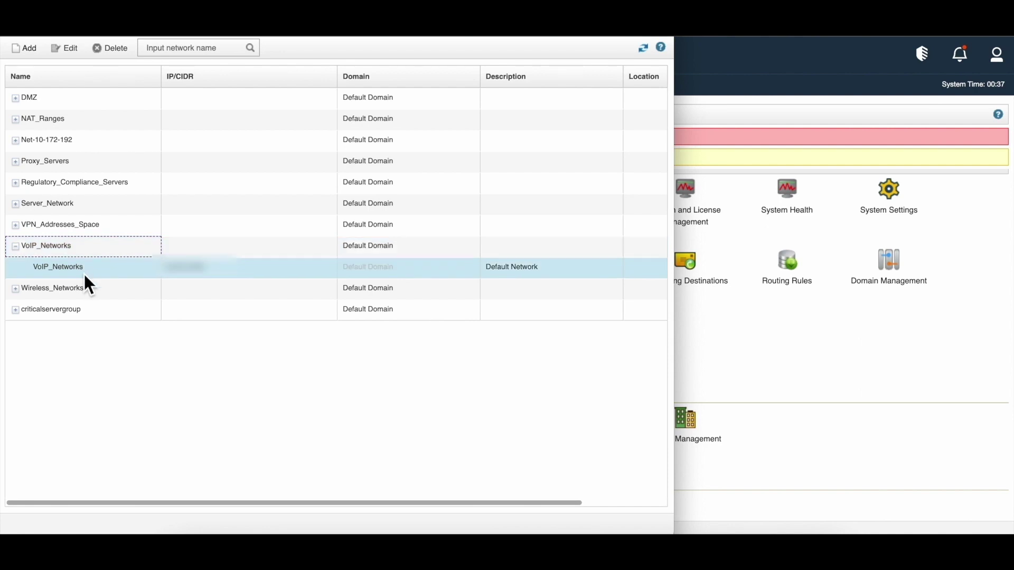
pyautogui.click(16, 247)
pyautogui.click(20, 269)
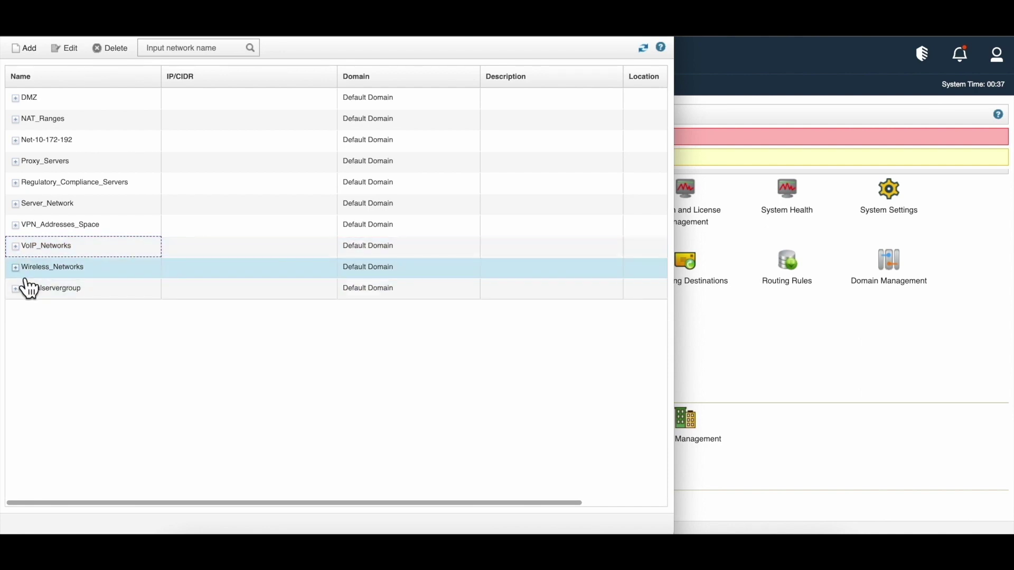
pyautogui.click(16, 268)
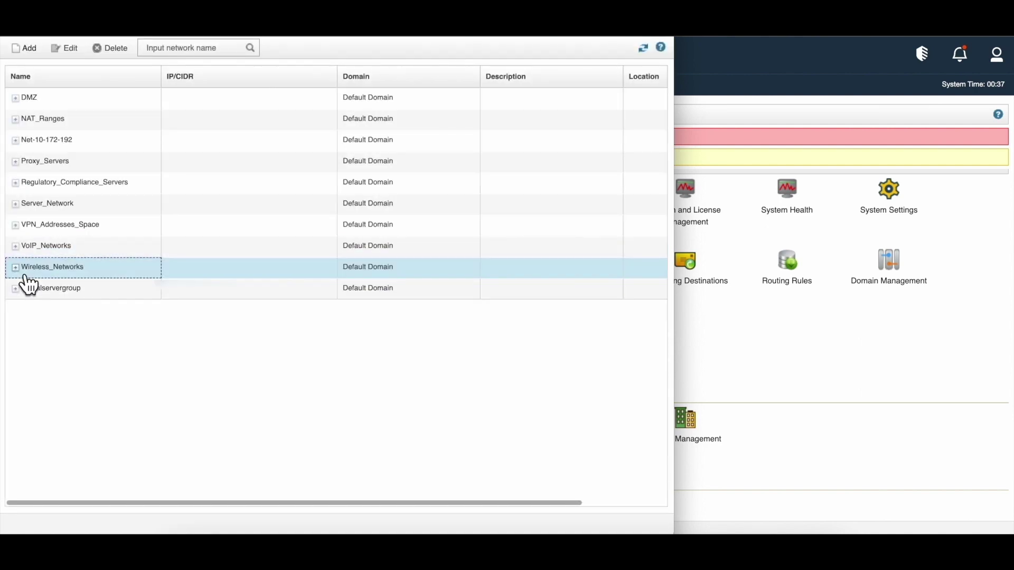
pyautogui.click(16, 268)
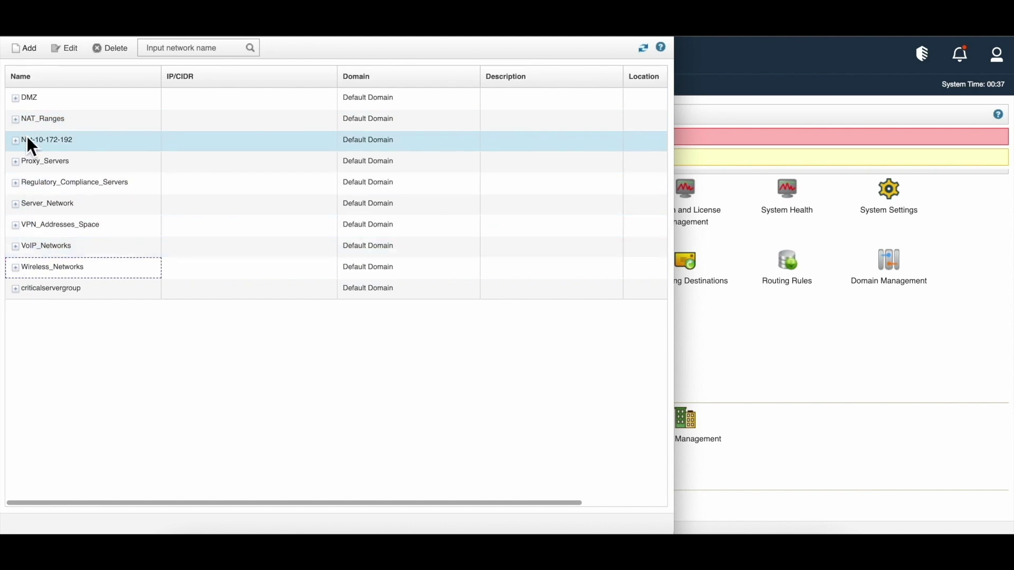
pyautogui.click(19, 102)
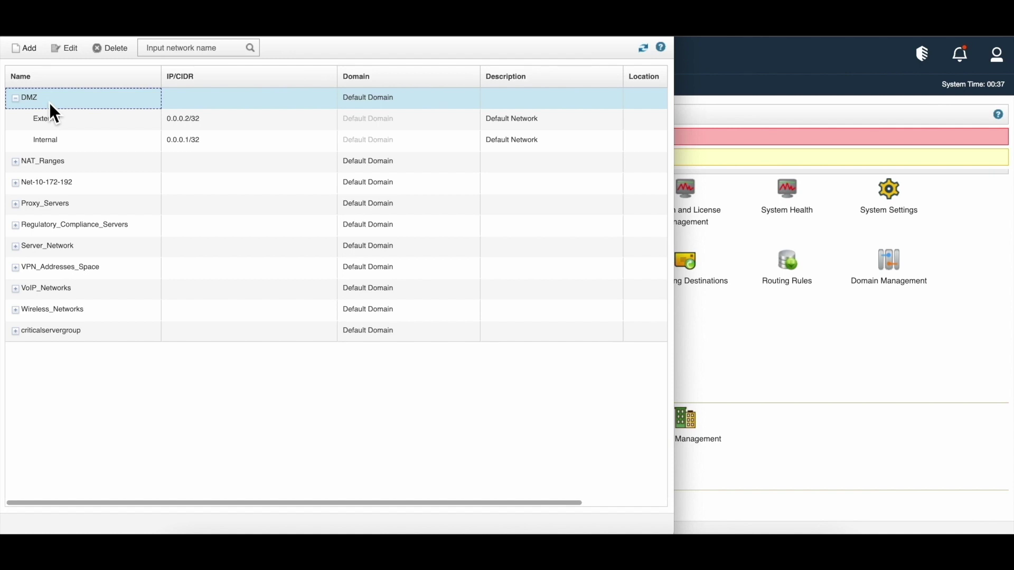
pyautogui.hotkey('ctrl', 'w')
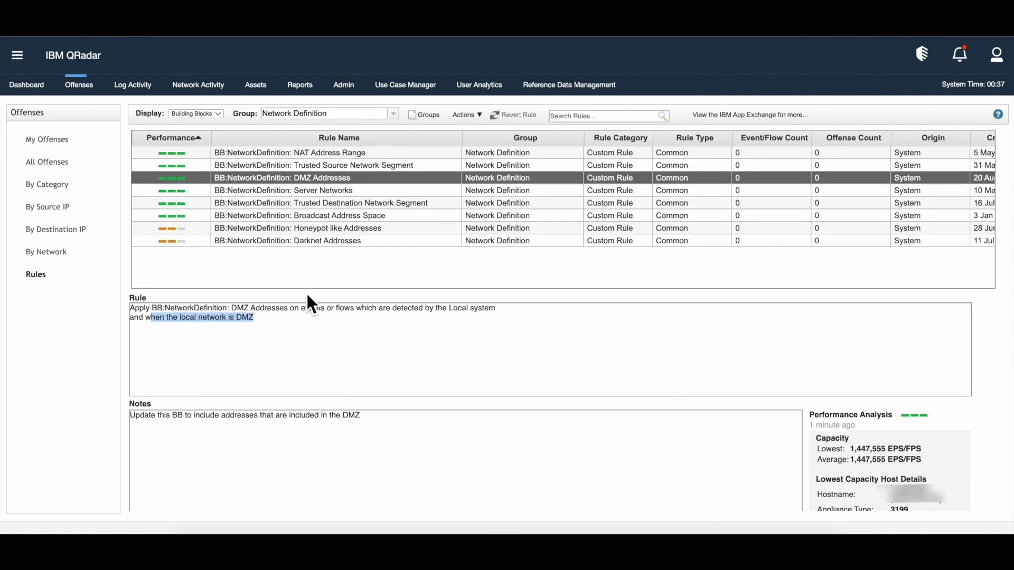
# Step: Inspect the Server Networks building block, then NAT Address Range, which applies to local network NAT_Ranges
pyautogui.click(331, 194)
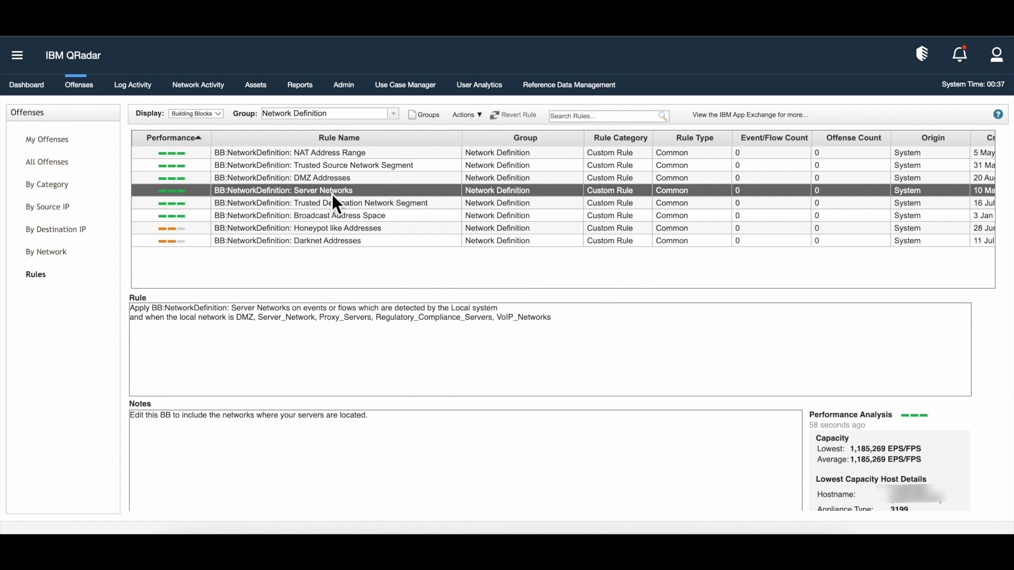
pyautogui.click(332, 154)
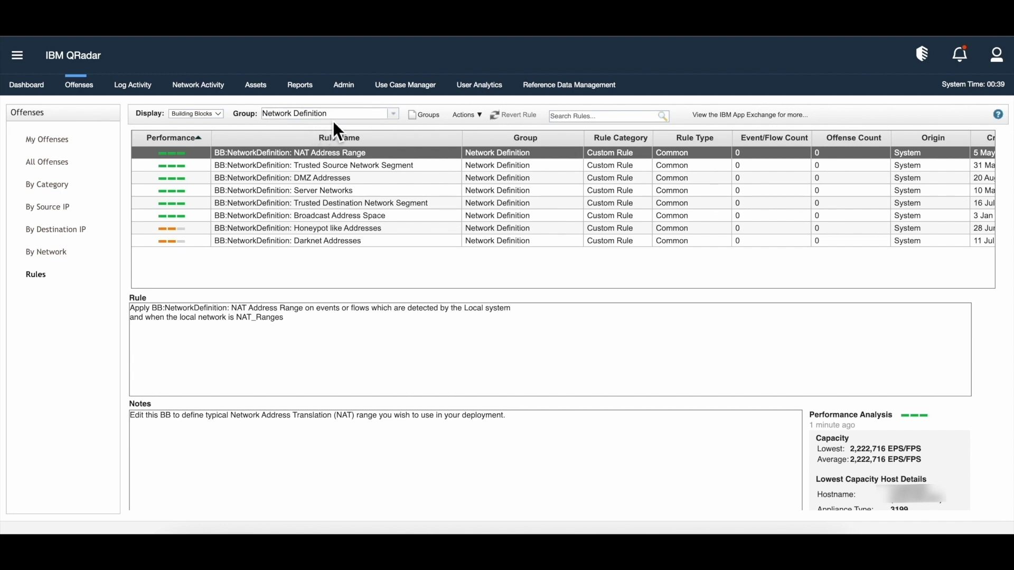
pyautogui.click(394, 115)
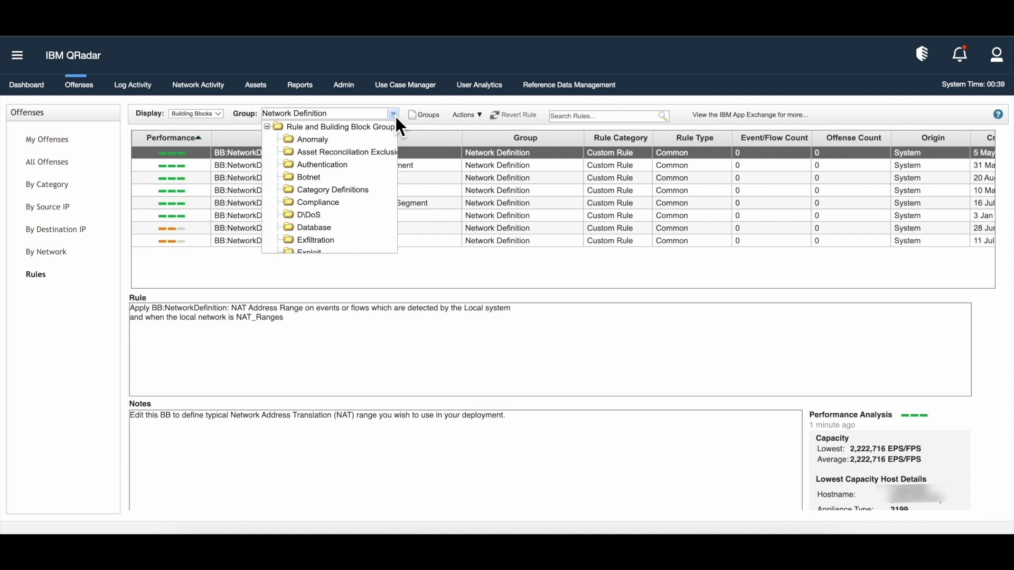
# Step: Filter to the Compliance group and inspect HIPAA Servers' source or destination IP 127.0.0.2 condition
pyautogui.click(332, 203)
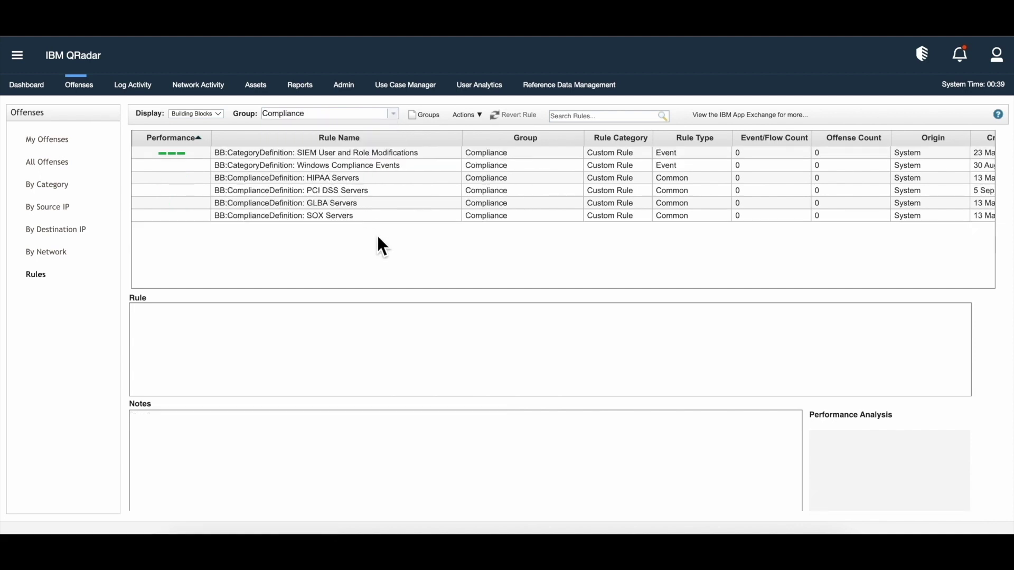
pyautogui.click(353, 179)
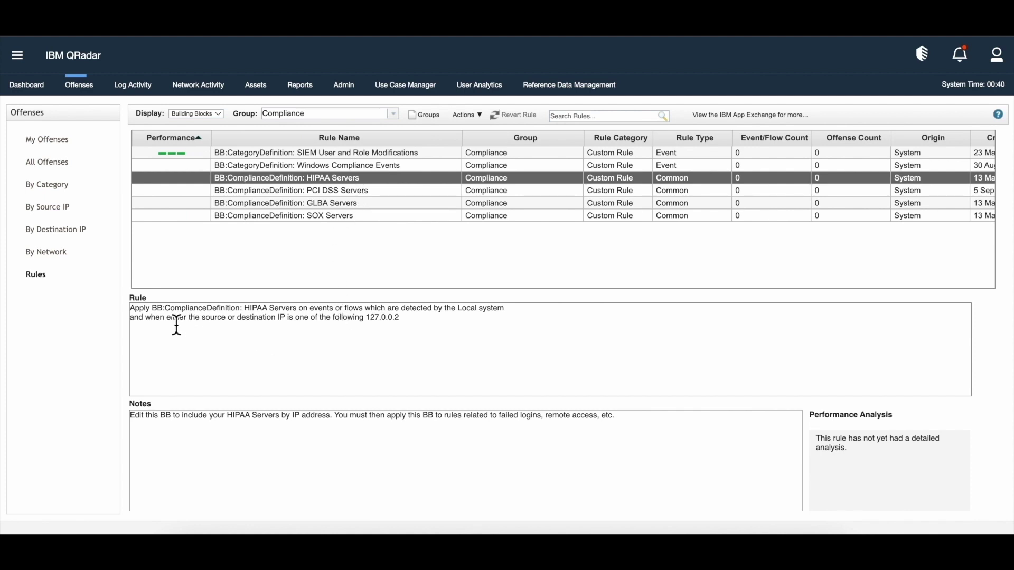
pyautogui.moveTo(149, 324); pyautogui.dragTo(292, 324)
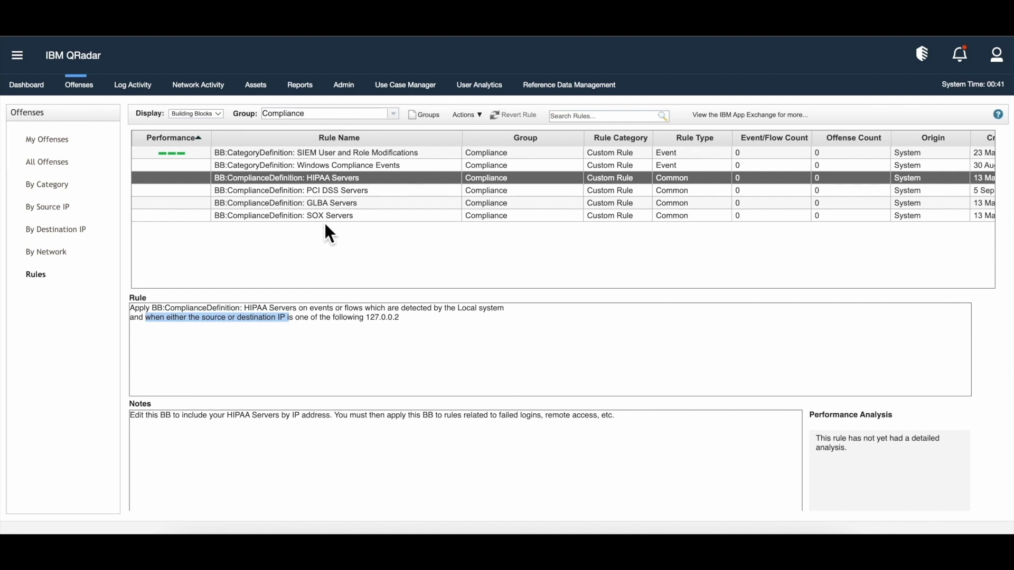
# Step: Filter the building block list to the False Positive group
pyautogui.click(347, 113)
pyautogui.scroll(-3, 341, 158)
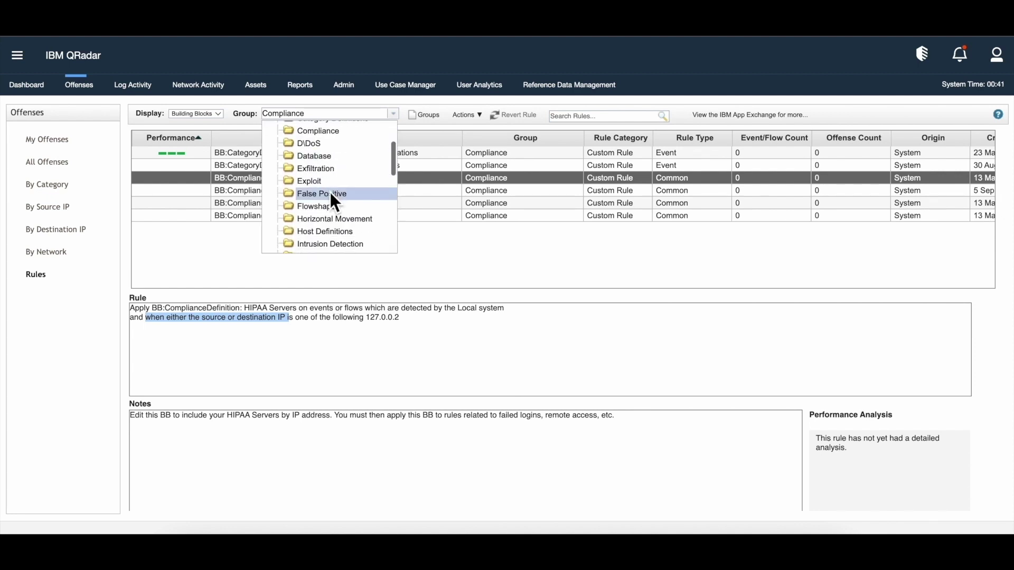
pyautogui.click(330, 194)
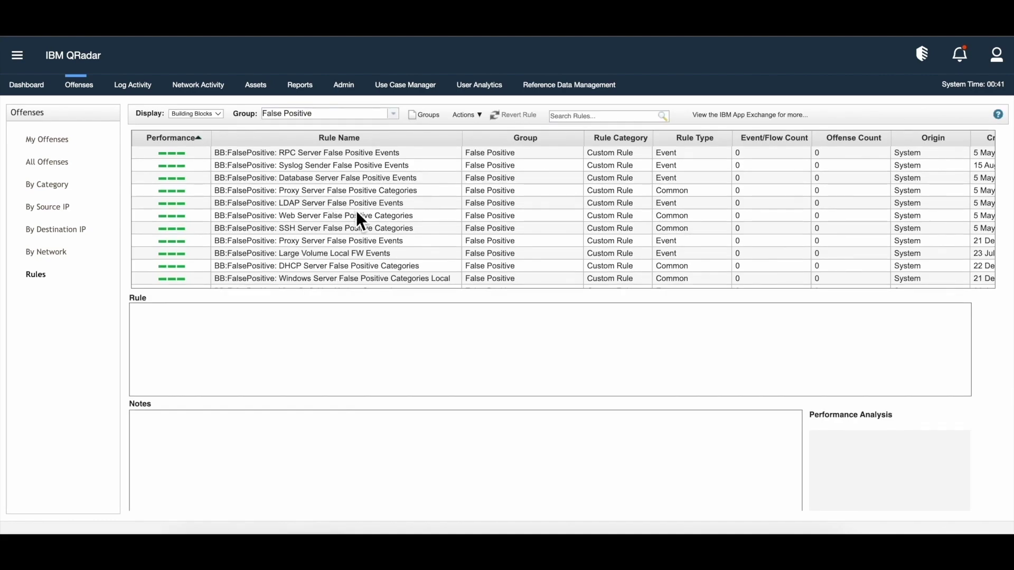
# Step: Compare both DNS Server False Positive rules, highlighting the Categories rule's Recon, Suspicious and DDoS condition
pyautogui.scroll(-3, 356, 214)
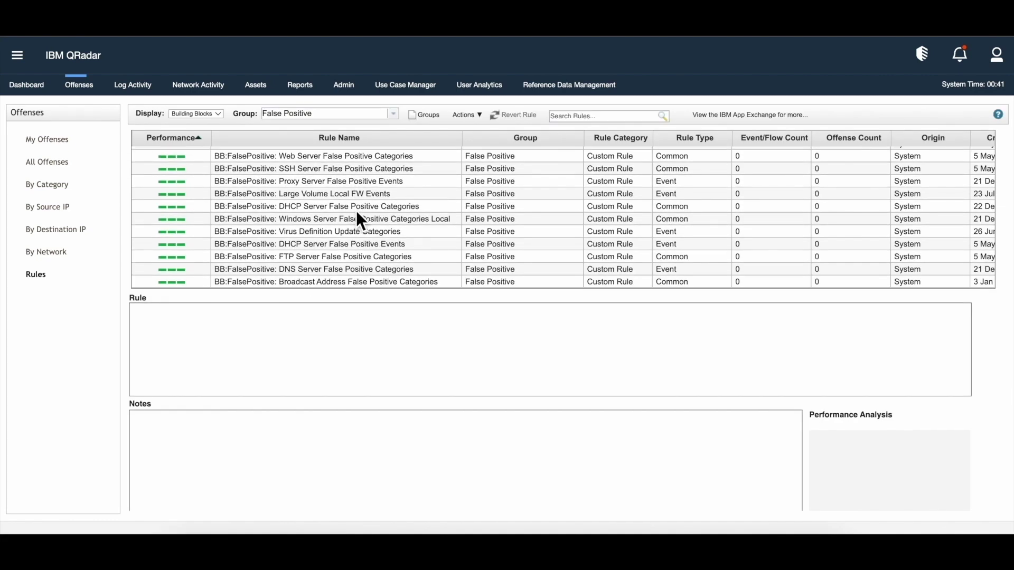
pyautogui.scroll(-2, 357, 214)
pyautogui.click(353, 217)
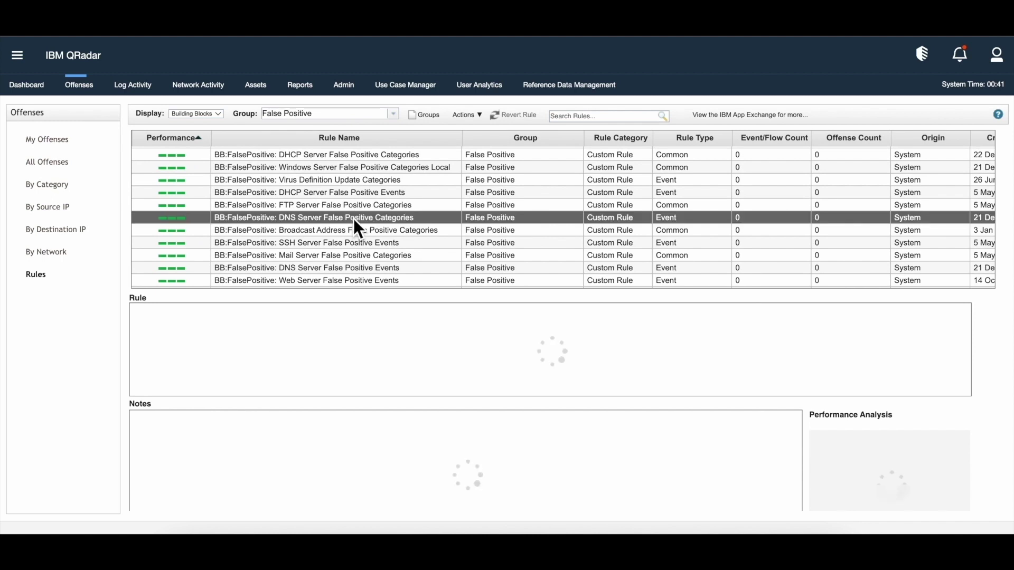
pyautogui.click(365, 270)
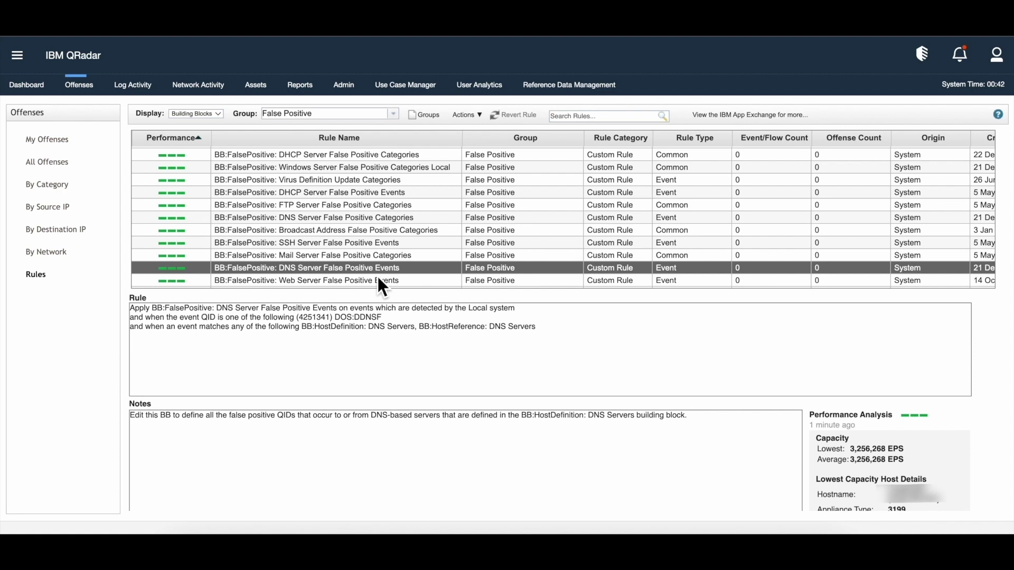
pyautogui.scroll(2, 362, 243)
pyautogui.click(342, 259)
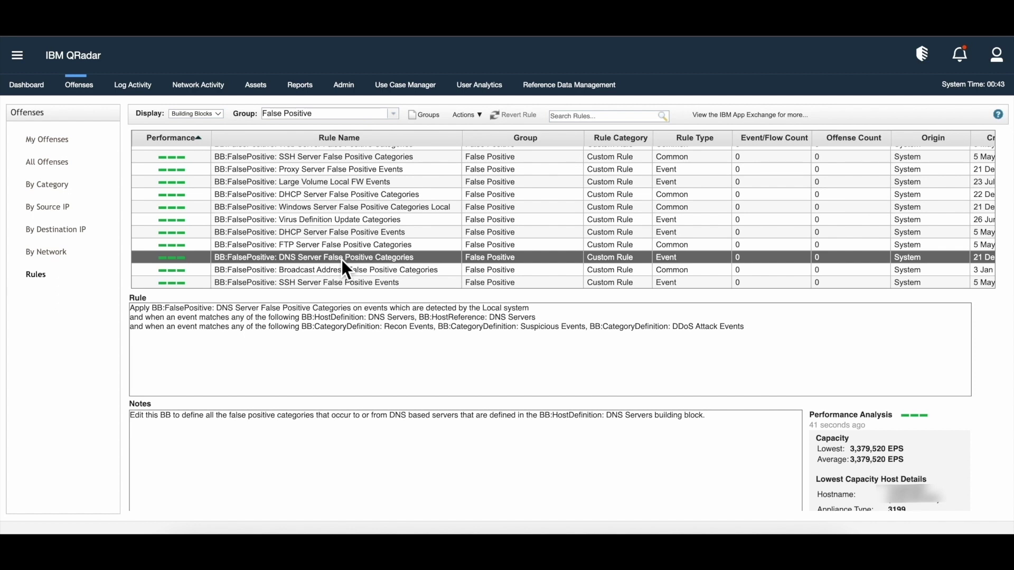
pyautogui.moveTo(199, 331); pyautogui.dragTo(311, 335)
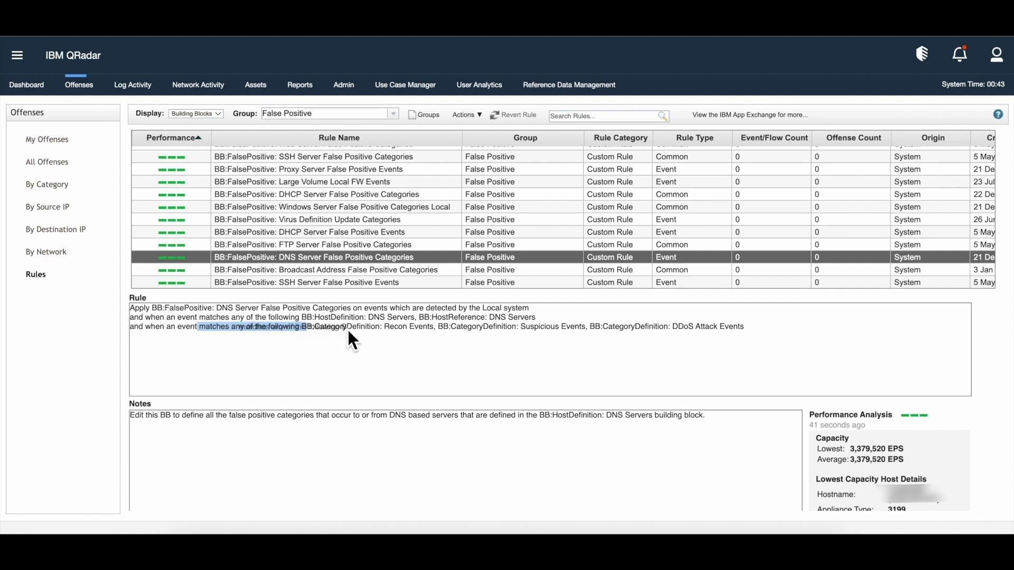